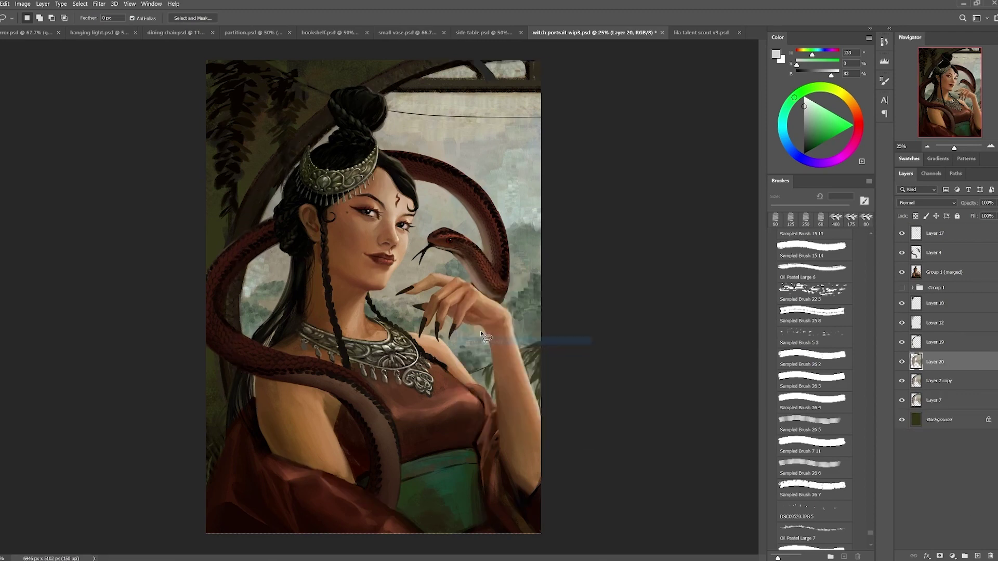
- Adjust Layer 20's Levels to a midtone input of 0.79 and a white input of 218
left_click(240, 142)
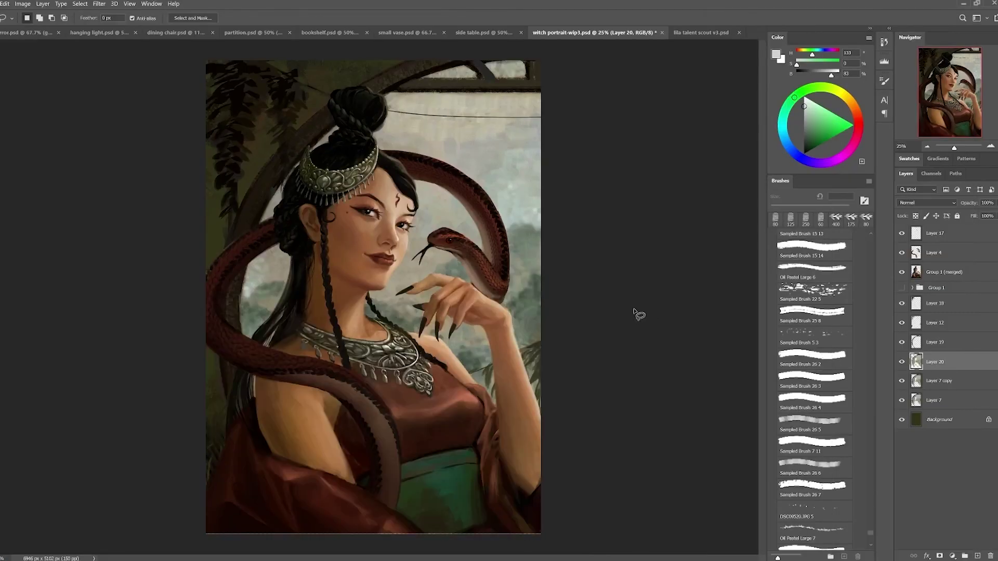
key("ctrl+l")
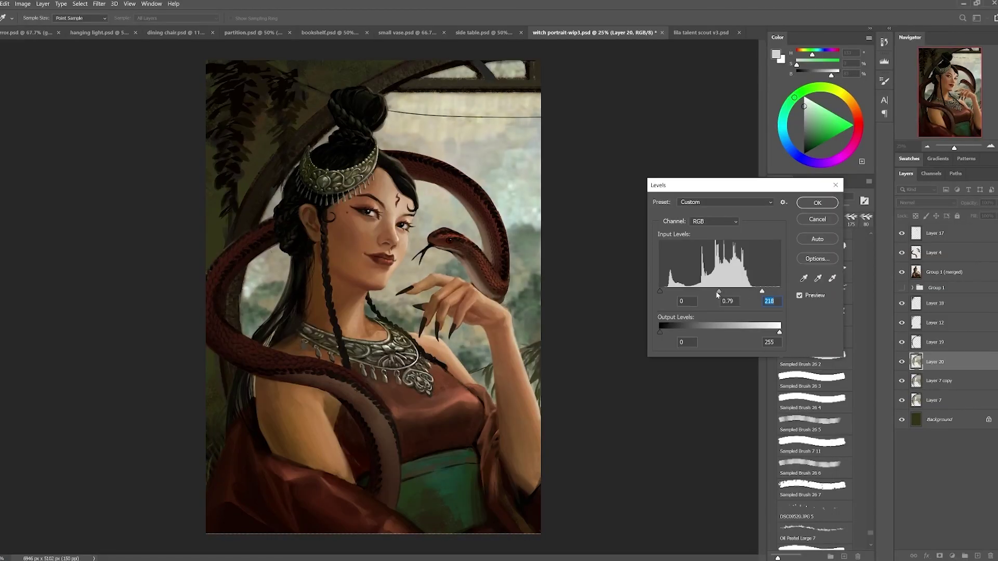
key("ctrl+minus")
left_click(817, 203)
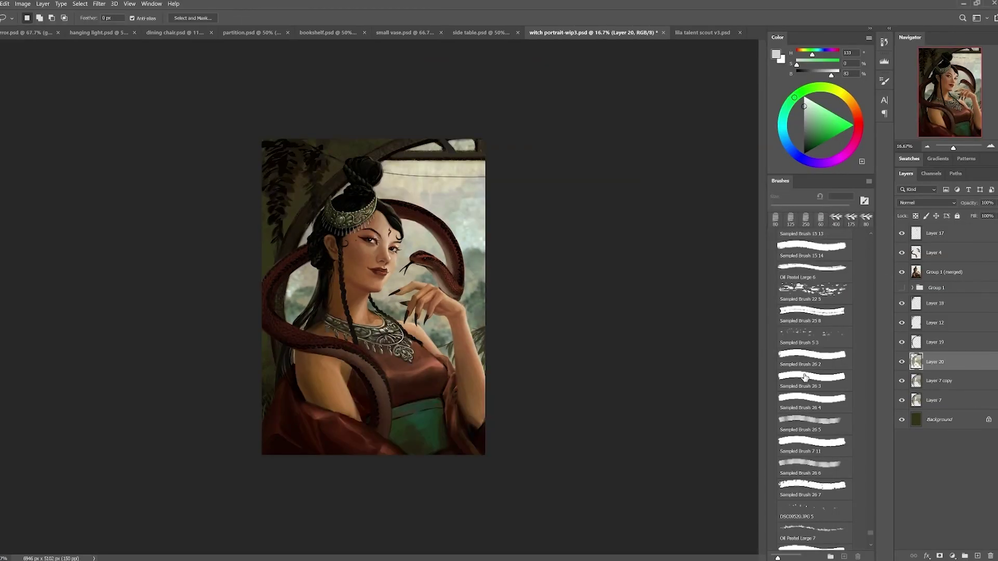
- Try warming the misty background on a new Overlay layer with the soft brush good画笔 - 7 at 1500 px
scroll(870, 253, "up", 15)
key("ctrl+shift+alt+n")
left_click(813, 352)
left_click(927, 203)
left_click(927, 317)
left_click(436, 348, "alt")
right_click(307, 301, "alt+shift")
left_click(479, 148, "alt")
left_click_drag(437, 239, 475, 267)
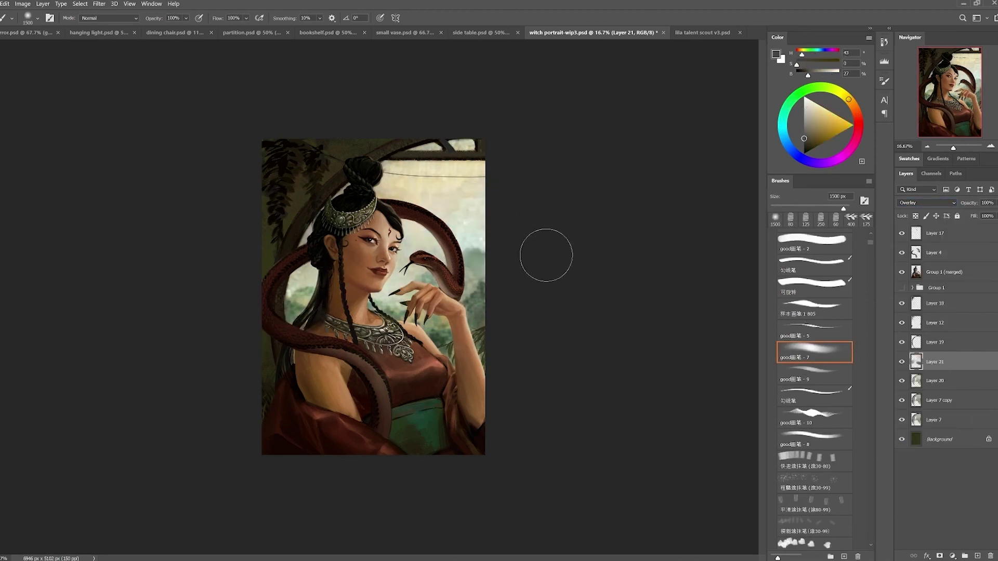
- Compare the painting without the Overlay trial layer, and delete that layer
right_click(373, 296, "alt+shift")
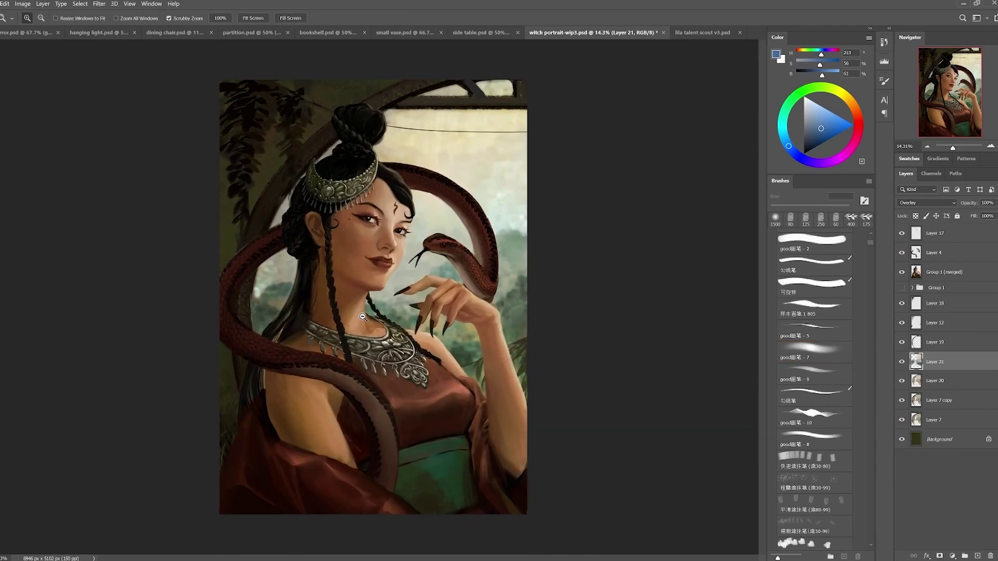
left_click(470, 219, "alt")
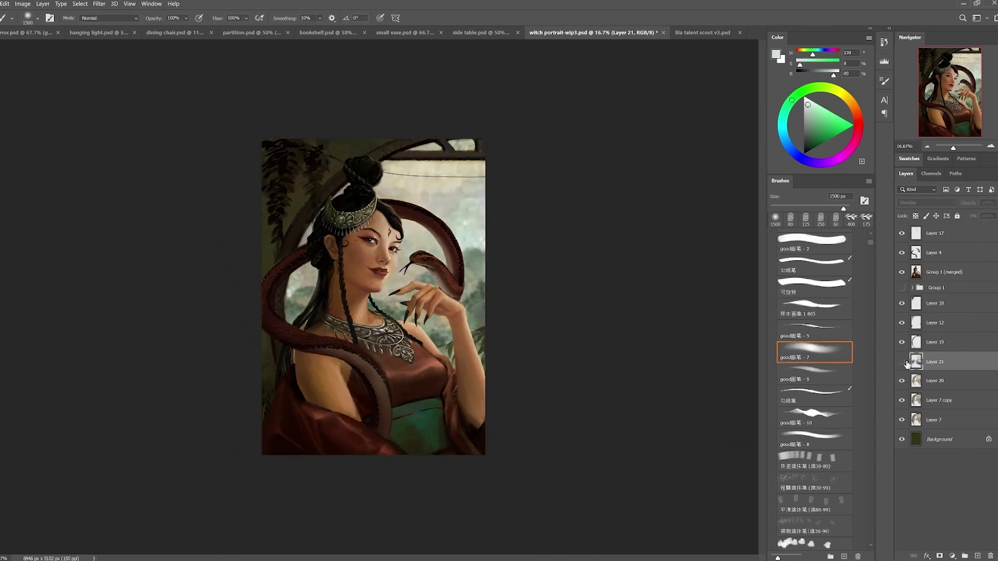
key("Delete")
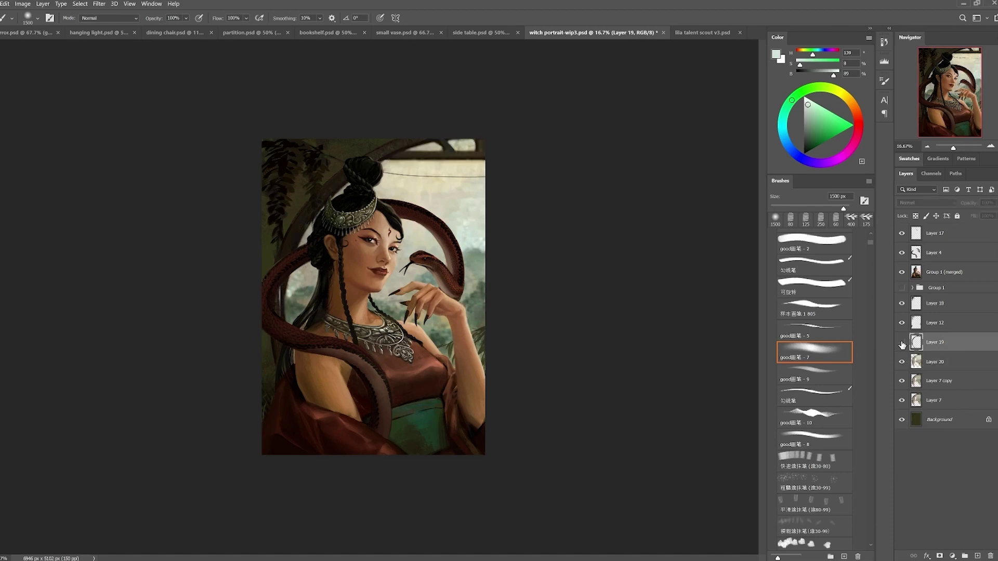
- Merge Layer 18 and Layer 12 into Layer 19, and make Layer 20 the active layer
left_click(915, 302, "ctrl")
key("l")
key("ctrl+d")
left_click(930, 323)
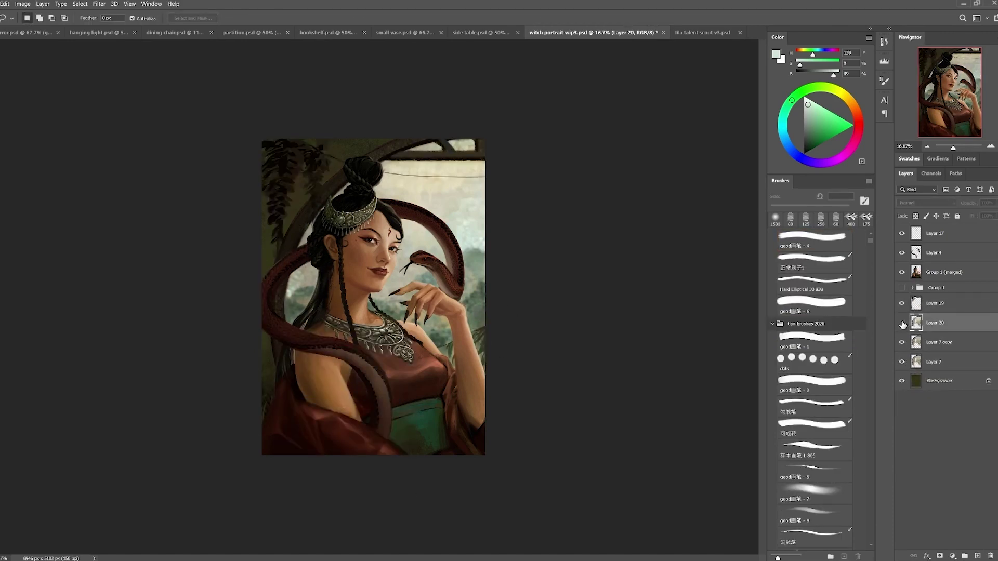
- Hide Layer 19 and prepare a larger textured brush with a sampled dark wall colour for painting on Layer 20
left_click(901, 303)
left_click(814, 258)
left_click(276, 256, "alt")
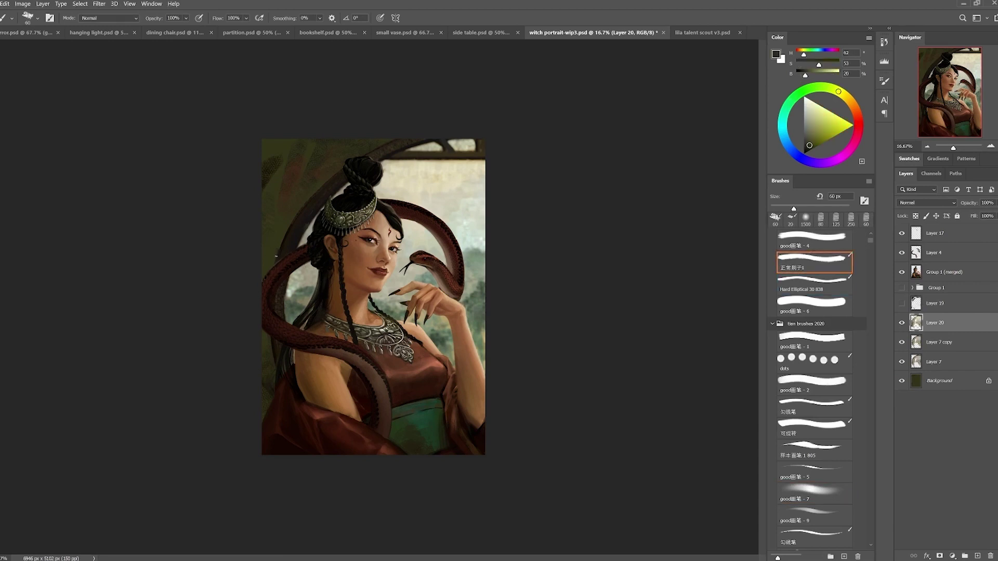
key("ctrl+z")
left_click(285, 213, "alt")
key("]")
key("]")
key("]")
key("]")
key("]")
key("]")
key("]")
key("]")
key("]")
key("]")
key("/")
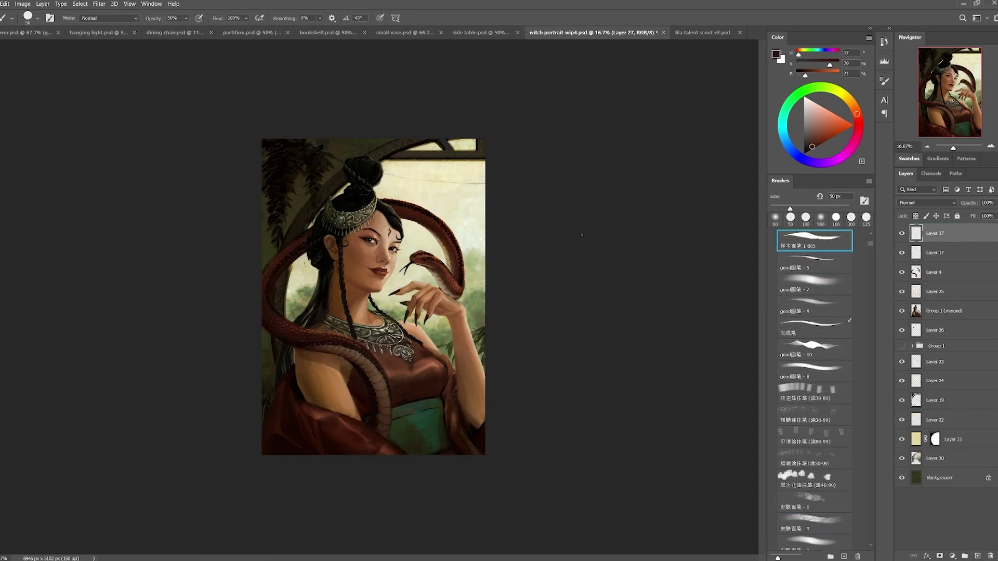
- Darken the painting's outer areas on Layer 27 with a 2100 px soft brush, using Multiply at 58% opacity, and save
left_click(813, 285)
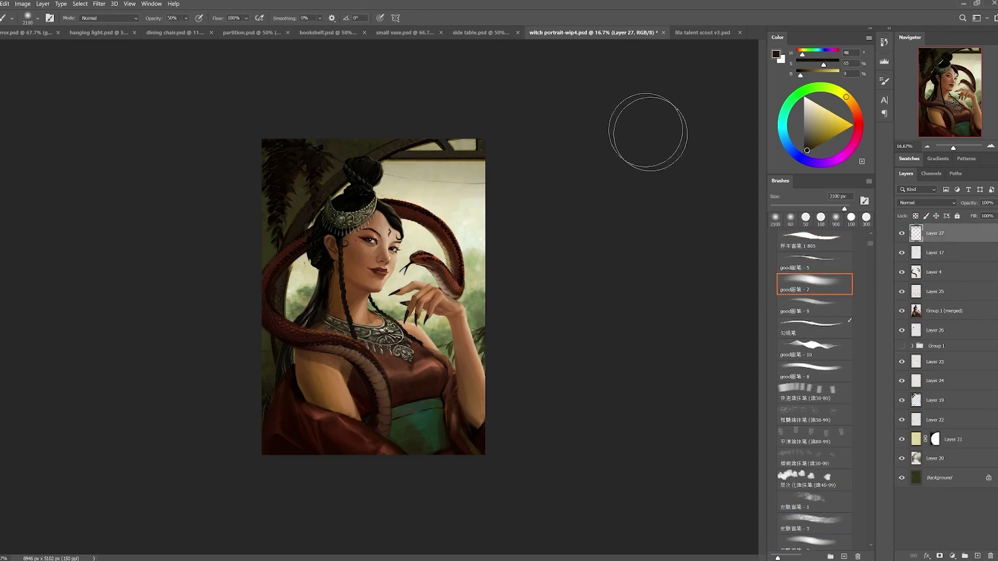
key("shift+alt+m")
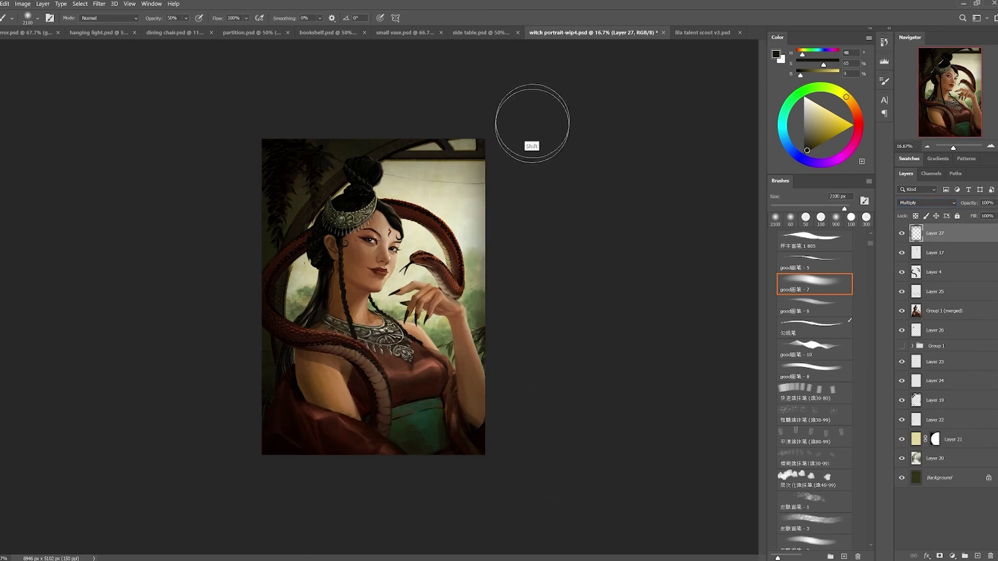
left_click_drag(968, 203, 934, 222)
key("ctrl+plus")
key("ctrl+s")
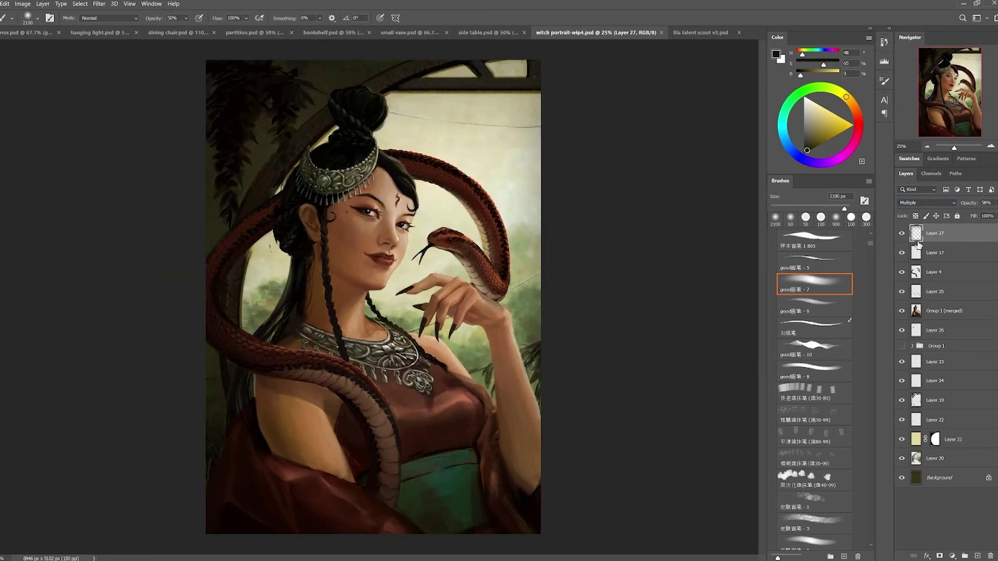
- Block in three flat olive bracelets on the raised wrist, on a new layer above Group 1 (merged), with a 250 px brush
left_click(939, 330)
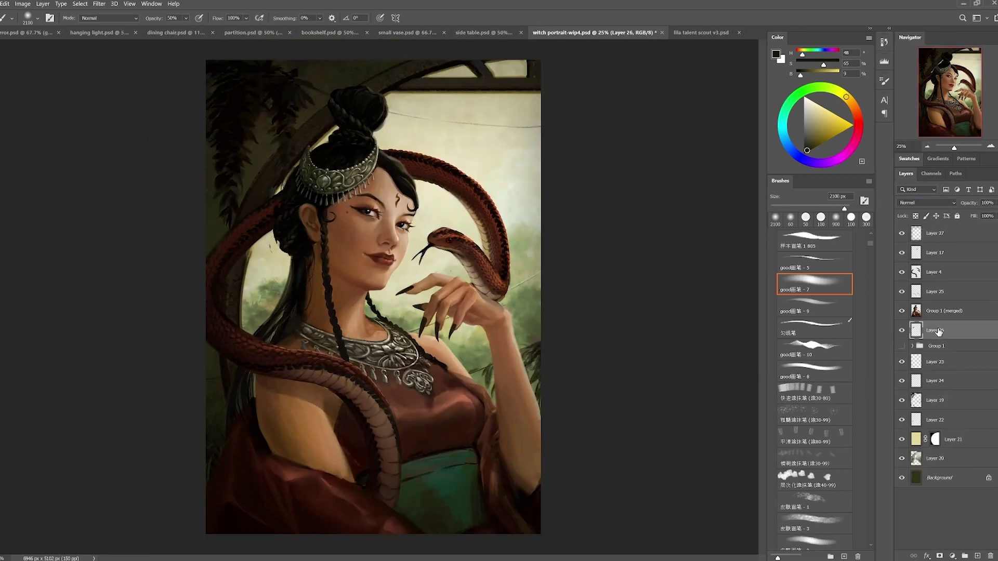
key("ctrl+shift+alt+n")
left_click(815, 240)
left_click(494, 337, "alt")
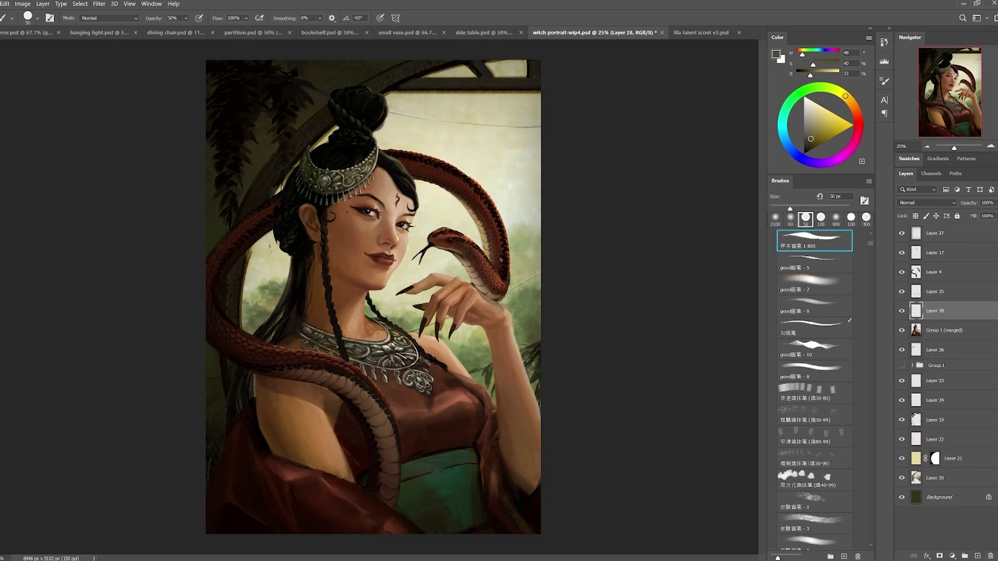
mouse_move(483, 338)
left_mouse_down()
mouse_move(514, 344)
mouse_move(516, 330)
mouse_move(518, 353)
mouse_move(490, 361)
mouse_move(520, 358)
left_mouse_up()
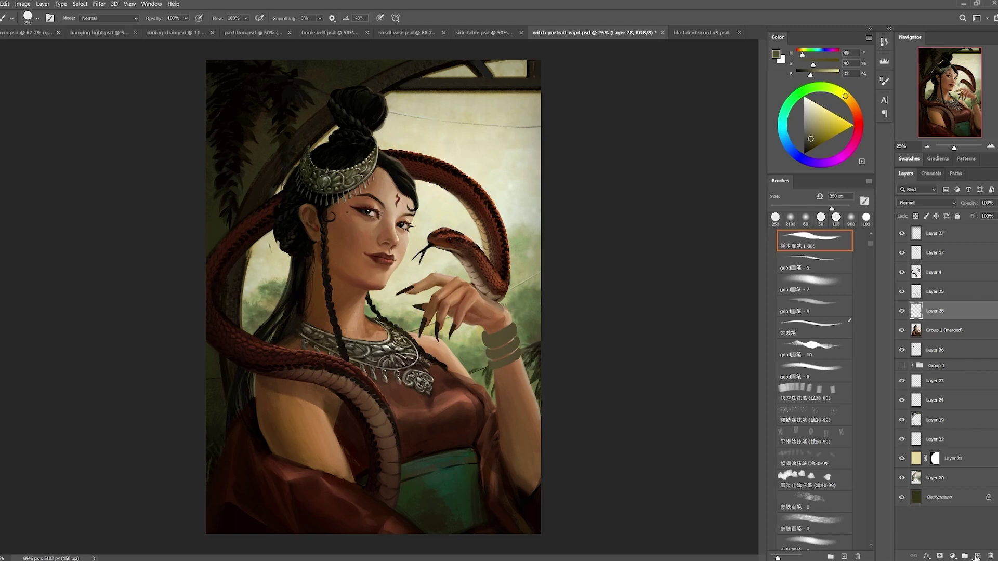
- Paint thin curved dark lines across the bare upper arm on a new layer, with an 80 px brush at 40% opacity
left_click(977, 552)
key("4")
mouse_move(301, 423)
left_mouse_down()
mouse_move(299, 465)
mouse_move(301, 434)
left_mouse_up()
key("ctrl+z")
key("bracketleft")
key("bracketleft")
key("bracketleft")
key("bracketleft")
key("bracketleft")
key("bracketleft")
key("bracketleft")
key("ctrl+z")
left_click_drag(258, 414, 333, 432)
left_click(291, 418, "alt")
left_click_drag(265, 432, 317, 437)
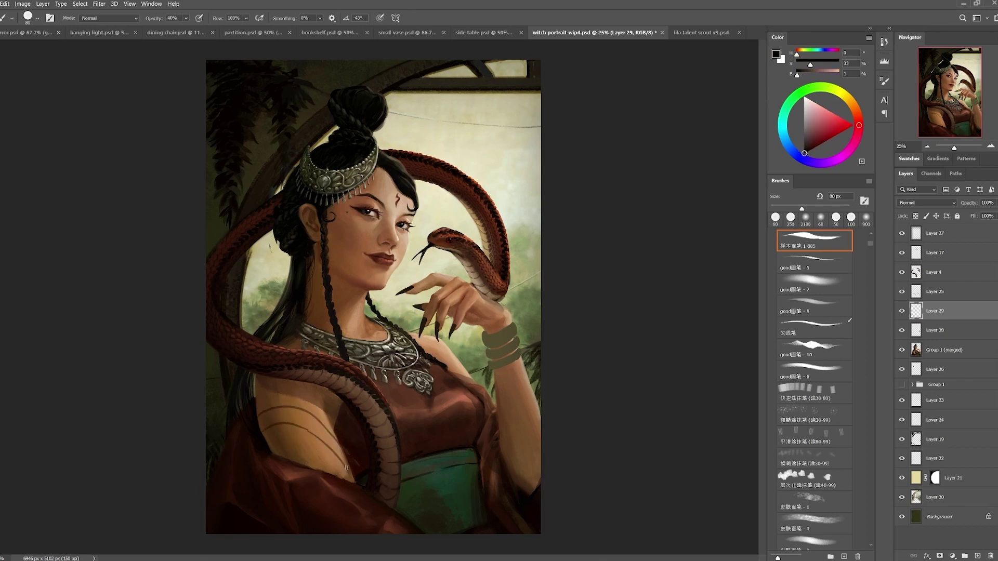
- Undo the last arm stroke and add more curved lines up toward the shoulder
left_click_drag(282, 440, 308, 460)
key("ctrl+z")
left_click_drag(293, 386, 272, 414)
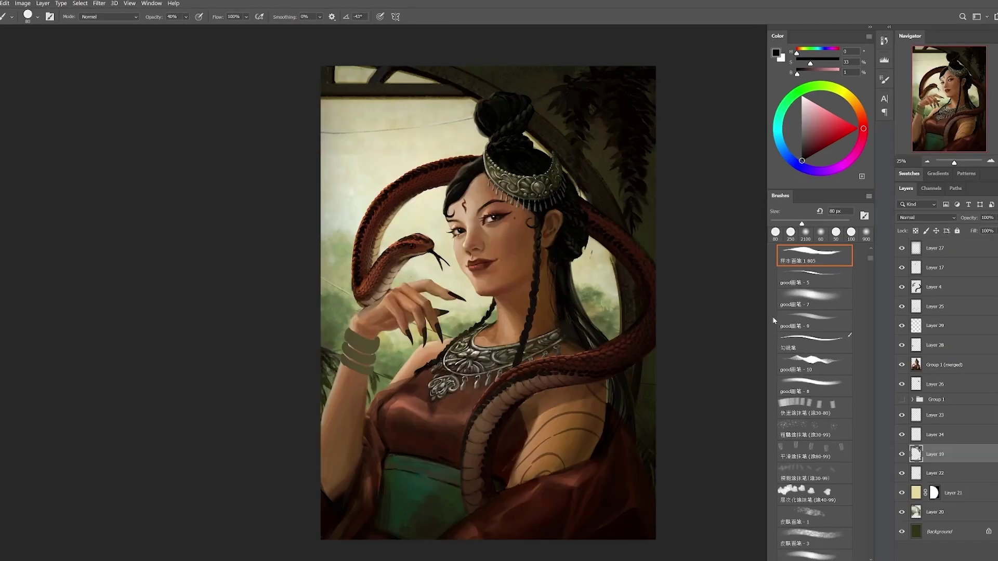
- Start shading the lower edges of the wrist bracelets on Layer 28 with a 90 px brush at 40% opacity
scroll(467, 327, "up", 3)
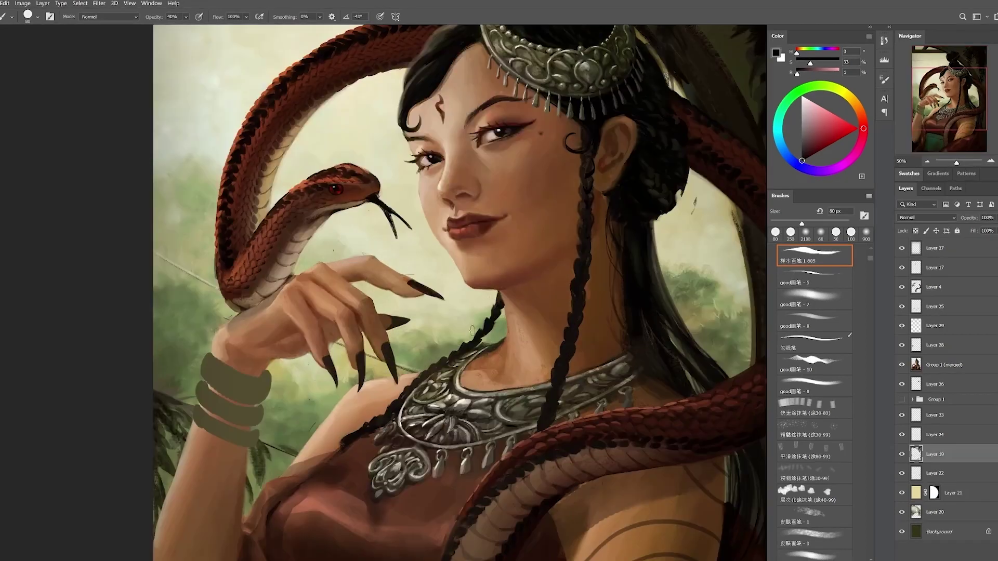
right_click(254, 351)
left_click(270, 358)
left_click(851, 369)
left_click(814, 255)
left_click_drag(244, 364, 298, 341)
left_click(292, 346, "alt")
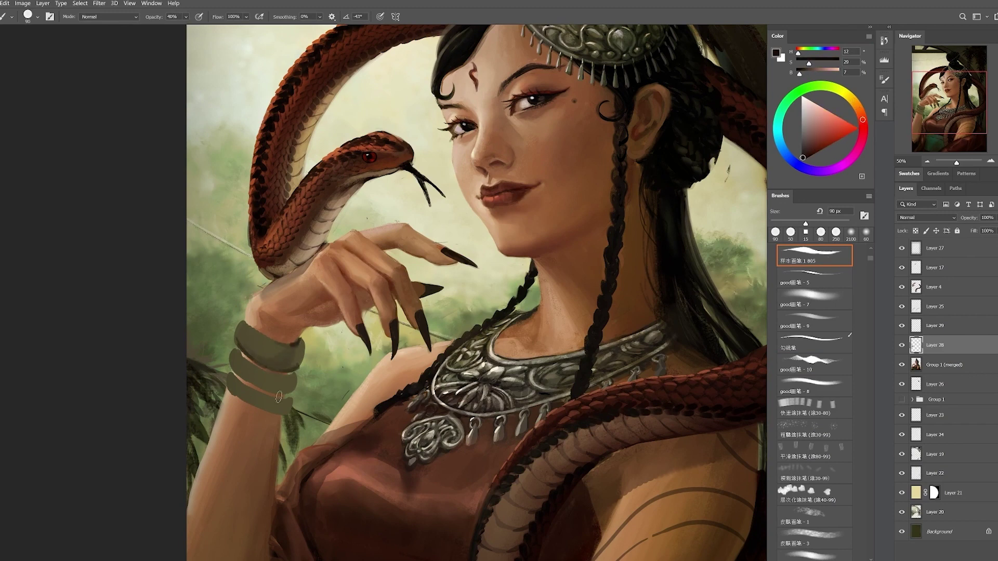
left_click_drag(281, 391, 249, 411)
- Build up the bracelets' light and dark tones with colours sampled from the painting
key("ctrl+minus")
left_click(332, 377, "alt")
mouse_move(333, 377)
left_mouse_down()
mouse_move(342, 364)
mouse_move(369, 366)
left_mouse_up()
left_click(341, 364, "alt")
key("ctrl+plus")
left_click(498, 378, "alt")
left_click_drag(520, 367, 554, 341)
- Paint a dark swirling pattern on the uppermost bracelet with a smaller 45 px brush
left_click(335, 282, "alt")
key("5")
key("bracketleft")
key("bracketleft")
key("bracketleft")
mouse_move(336, 283)
left_mouse_down()
mouse_move(356, 352)
mouse_move(385, 338)
mouse_move(419, 345)
mouse_move(410, 383)
mouse_move(428, 357)
left_mouse_up()
key("5")
key("4")
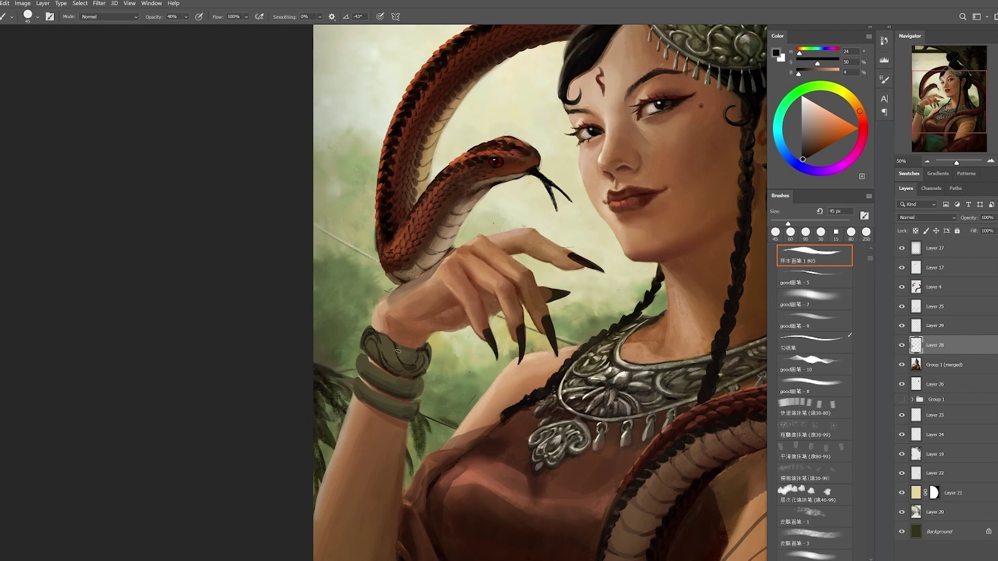
- Paint a pale highlight on the uppermost bracelet's outer edge with a 45 px brush at 100% opacity
left_click(375, 329, "alt")
key("0")
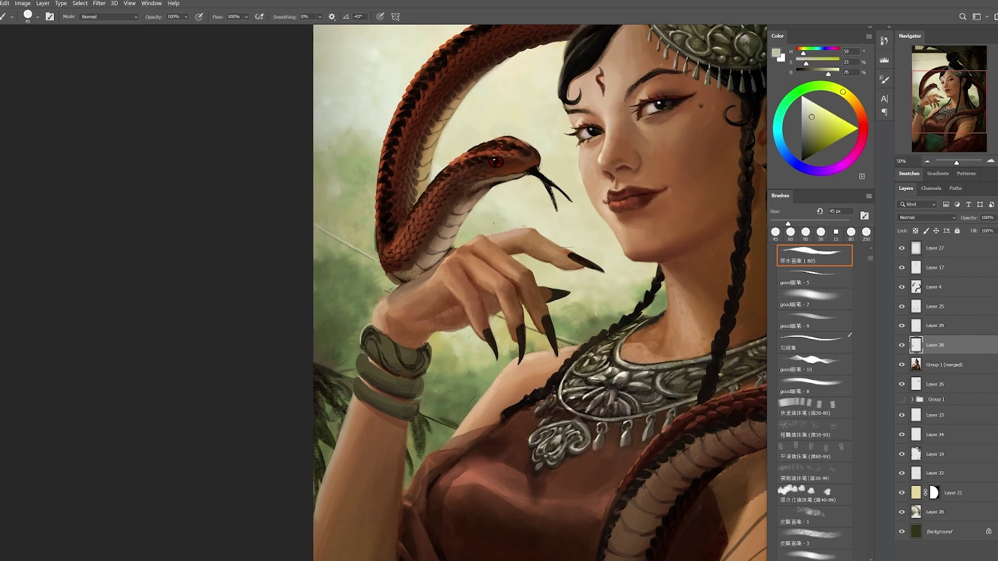
left_click_drag(424, 352, 414, 329)
- Refine the dark contours where the upper and middle bracelets meet, using a smaller brush and sampled tones
left_click(378, 356, "alt")
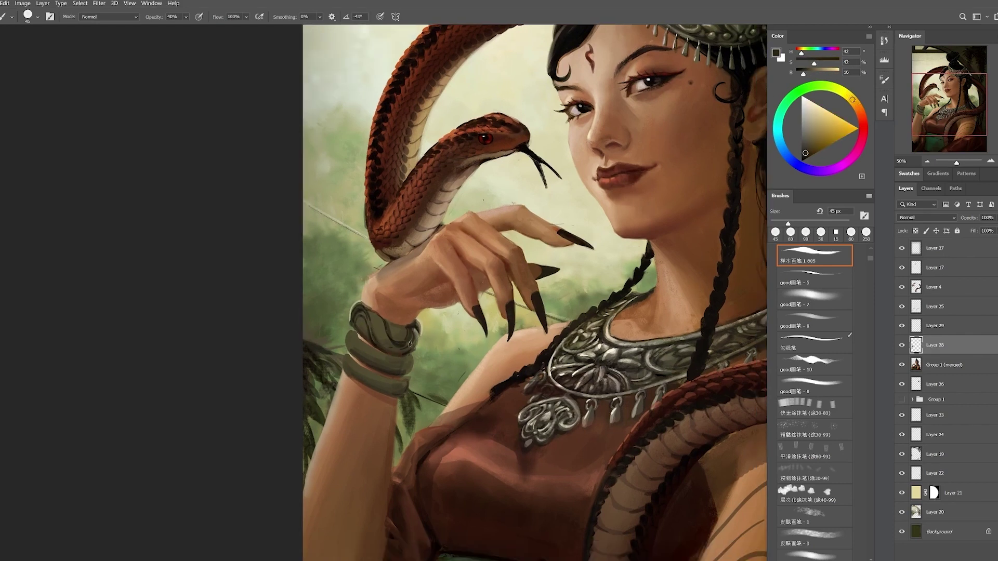
key("bracketleft")
key("bracketleft")
key("bracketleft")
mouse_move(376, 338)
left_mouse_down()
mouse_move(388, 320)
mouse_move(376, 357)
left_mouse_up()
key("bracketright")
left_click(371, 342, "alt")
key("0")
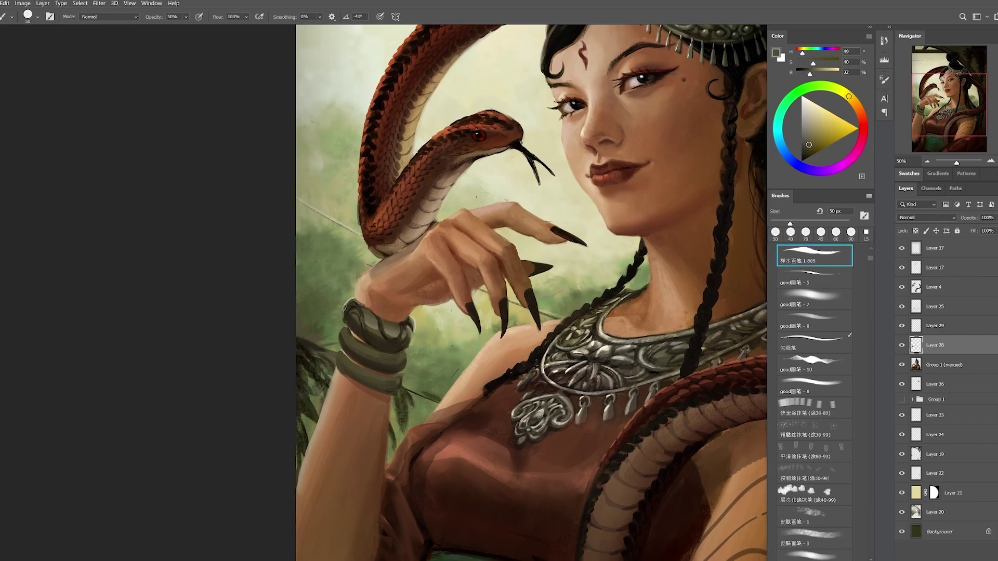
- Continue modelling the bracelets' rounded shading with an enlarged brush and newly sampled colours
left_click(367, 248, "alt")
left_click_drag(364, 260, 358, 320)
scroll(441, 385, "down", 1)
scroll(551, 436, "up", 1)
left_click(492, 355, "alt")
key("bracketright")
key("bracketright")
key("bracketright")
key("bracketright")
mouse_move(304, 232)
left_mouse_down()
mouse_move(288, 250)
mouse_move(412, 258)
left_mouse_up()
- Deepen the dark accents at the middle bracelet's outer end, reducing the brush to 40 px
key("bracketleft")
key("bracketleft")
key("bracketleft")
key("bracketleft")
key("0")
left_click(412, 259, "alt")
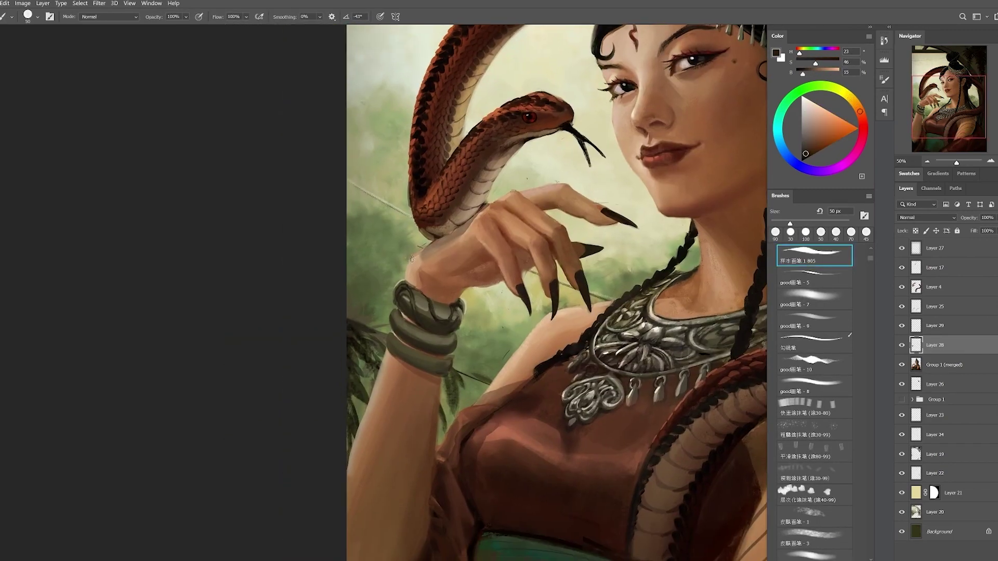
left_click_drag(390, 315, 382, 330)
key("bracketleft")
left_click(406, 321, "alt")
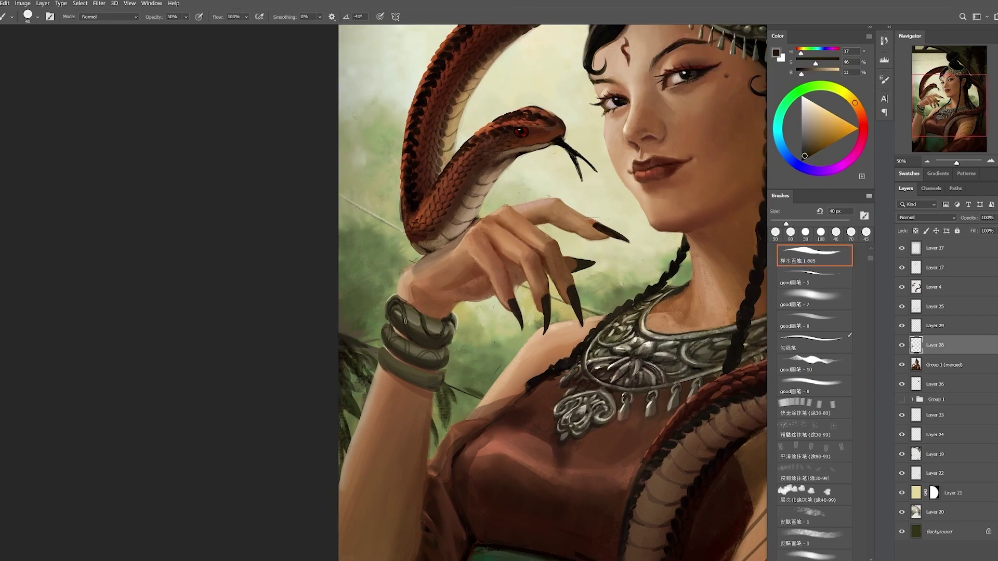
- Paint dark engraved swirls along the middle bracelet with a 25 px brush at 50% opacity
key("bracketleft")
key("bracketleft")
scroll(421, 347, "up", 2)
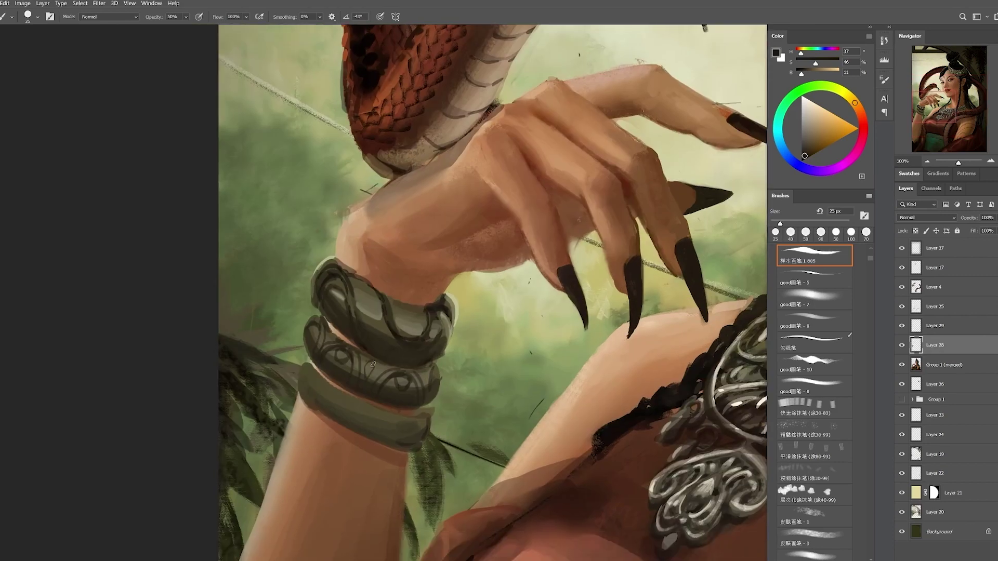
left_click_drag(425, 373, 429, 374)
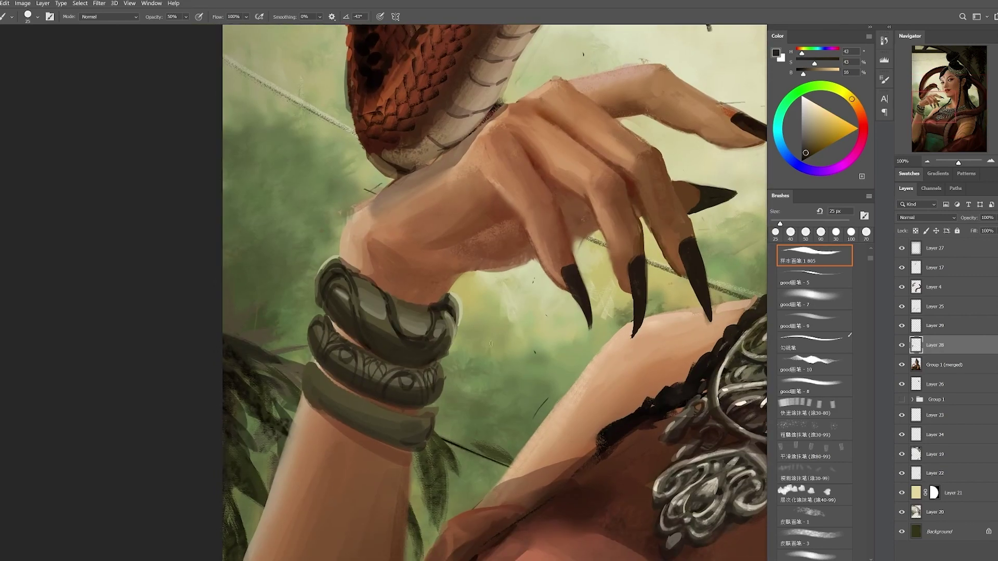
- Add lighter sampled green-grey highlights between the middle bracelet's swirls at 40% brush opacity
left_click(418, 383, "alt")
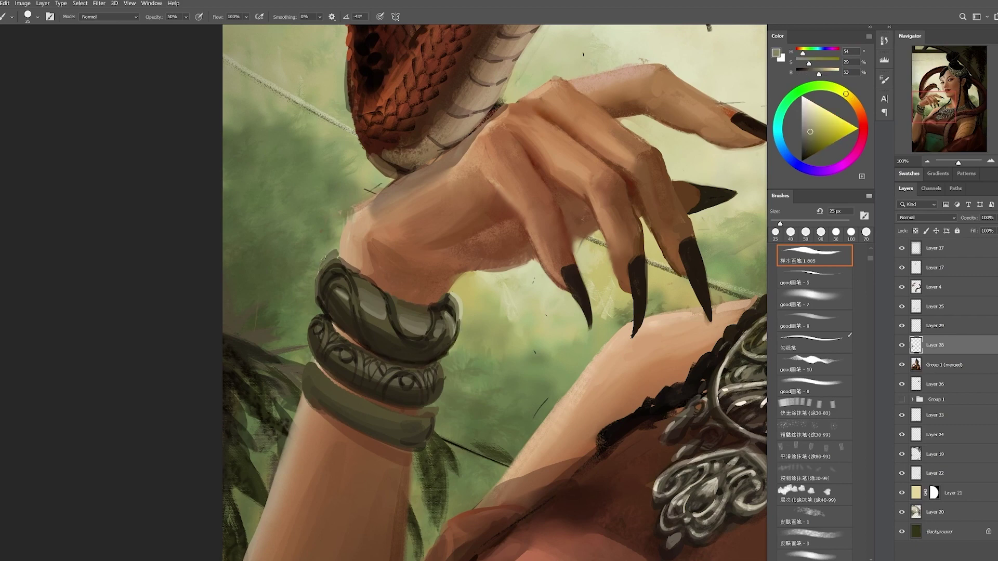
left_click(393, 292, "alt")
left_click(416, 300, "alt")
key("4")
scroll(410, 333, "down", 2)
scroll(394, 364, "up", 1)
left_click_drag(415, 386, 407, 370)
- Sharpen the upper and middle bracelets' dark pattern lines and brighten their raised areas with a 25 px brush
scroll(382, 372, "up", 2)
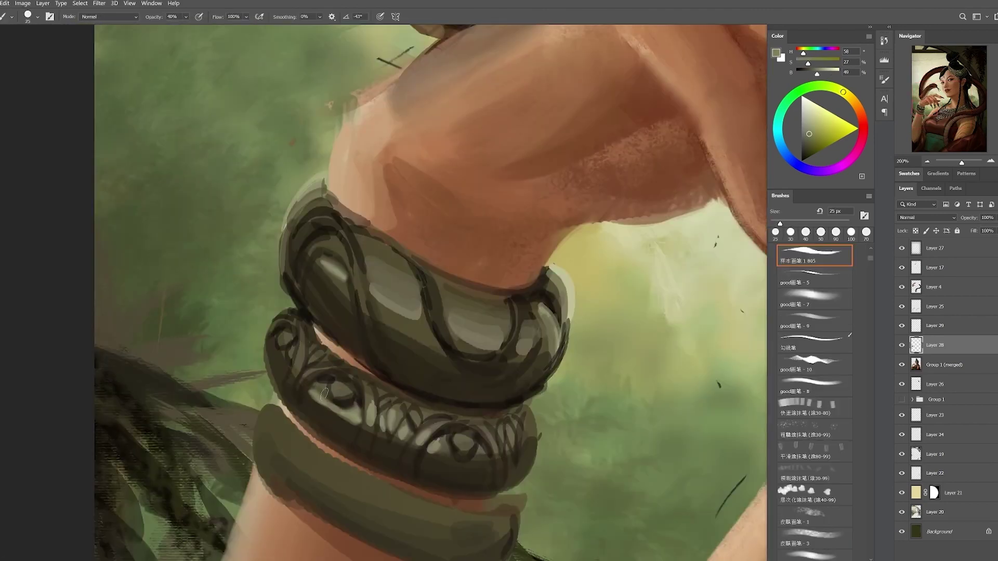
left_click(282, 356, "alt")
left_click(312, 250, "alt")
mouse_move(309, 262)
left_mouse_down()
mouse_move(333, 241)
mouse_move(312, 211)
left_mouse_up()
mouse_move(346, 291)
left_mouse_down()
mouse_move(363, 252)
mouse_move(423, 307)
left_mouse_up()
left_click_drag(398, 413, 395, 331)
mouse_move(439, 372)
left_mouse_down()
mouse_move(506, 369)
mouse_move(528, 348)
left_mouse_up()
left_click(388, 307, "alt")
left_click_drag(388, 308, 457, 332)
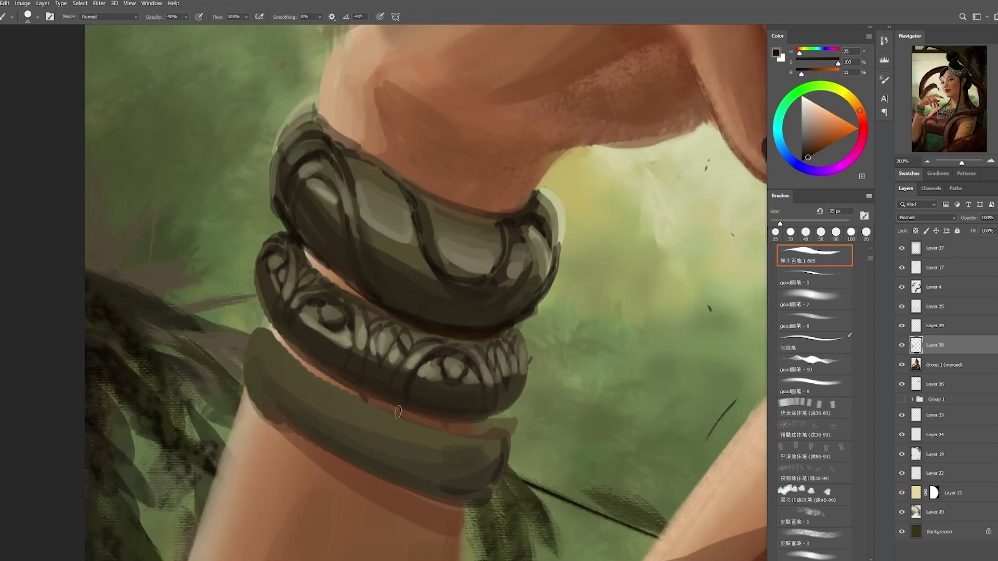
- Reshape the lowest bracelet's ends and lower edge with sampled olive, using a 40 px brush at 100% opacity
left_click(395, 416, "alt")
scroll(395, 415, "down", 3)
scroll(377, 367, "up", 2)
key("bracketright")
key("0")
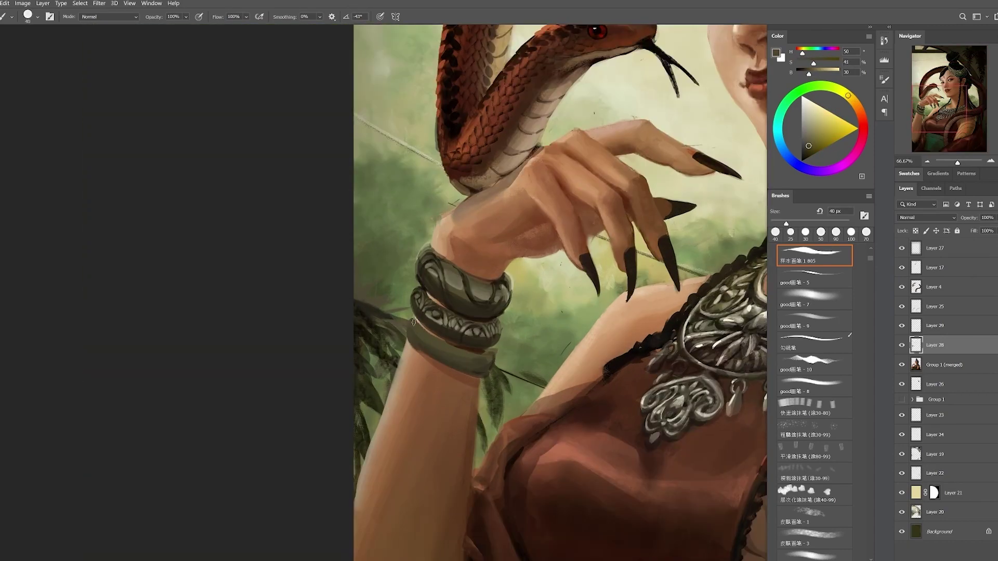
left_click(404, 338, "alt")
left_click_drag(441, 369, 483, 373)
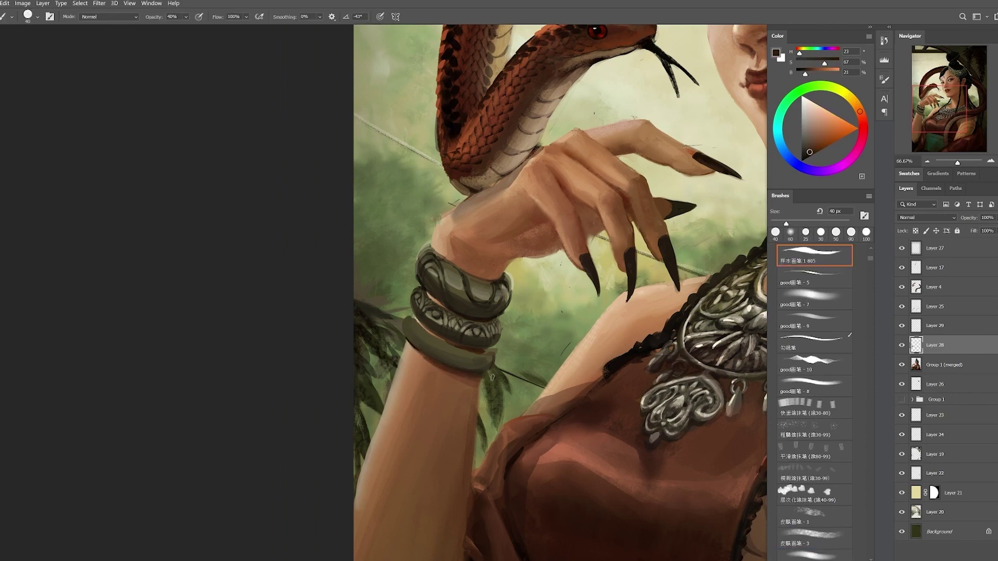
- Shade the lowest bracelet's underside and lighten its upper surface to give it a rounded form
left_click(481, 346, "alt")
mouse_move(403, 326)
left_mouse_down()
mouse_move(437, 359)
mouse_move(423, 331)
mouse_move(444, 351)
mouse_move(478, 364)
left_mouse_up()
left_click(437, 360, "alt")
key("r")
key("b")
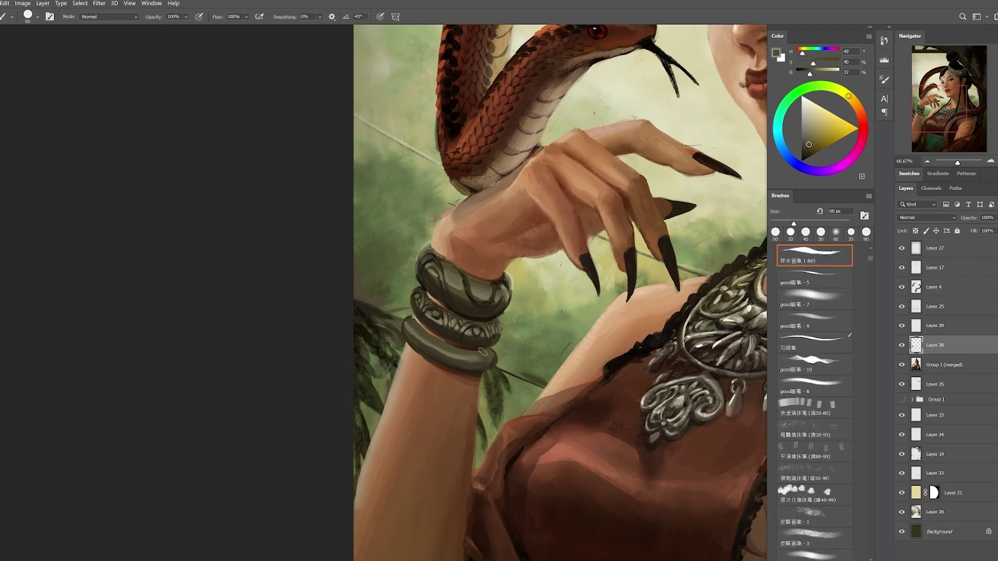
- Dot a row of pale grey-beige beads along the lowest bracelet's upper edge using a tone sampled from the artwork
key("ctrl+minus")
key("ctrl+minus")
key("ctrl+plus")
left_click(446, 355, "alt")
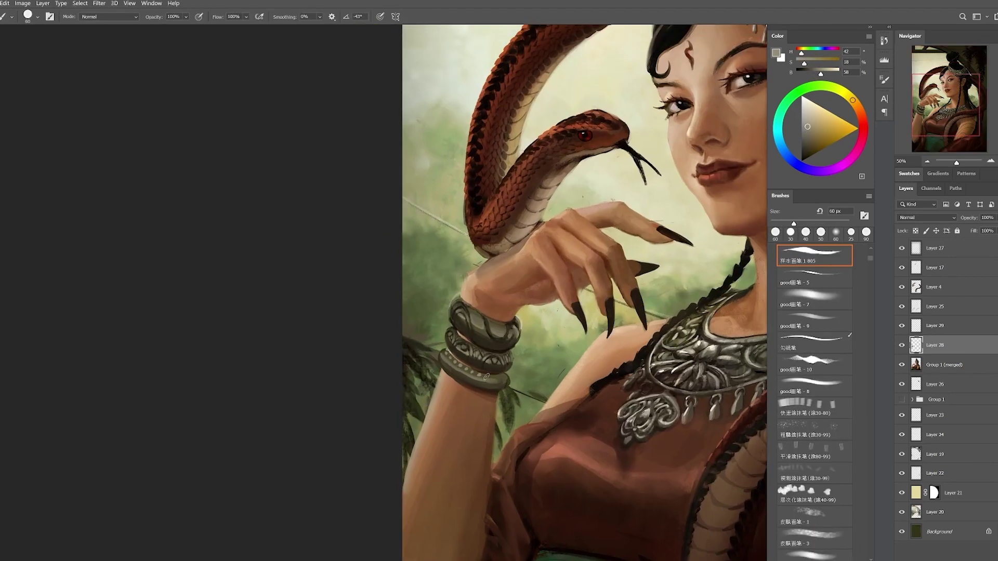
left_click(486, 376, "alt")
- Draw a carved pattern of fine dark lines around the lowest bracelet with a 25 px brush at 50% opacity
key("ctrl+plus")
key("bracketleft")
key("bracketleft")
key("bracketleft")
key("bracketleft")
key("bracketleft")
key("bracketleft")
key("5")
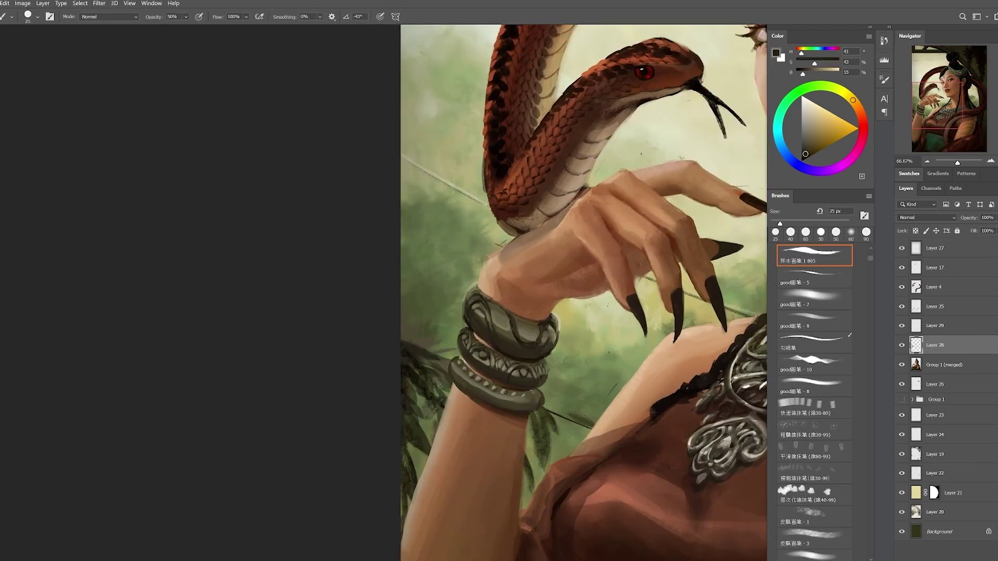
left_click_drag(453, 374, 458, 382)
left_click(489, 421, "alt")
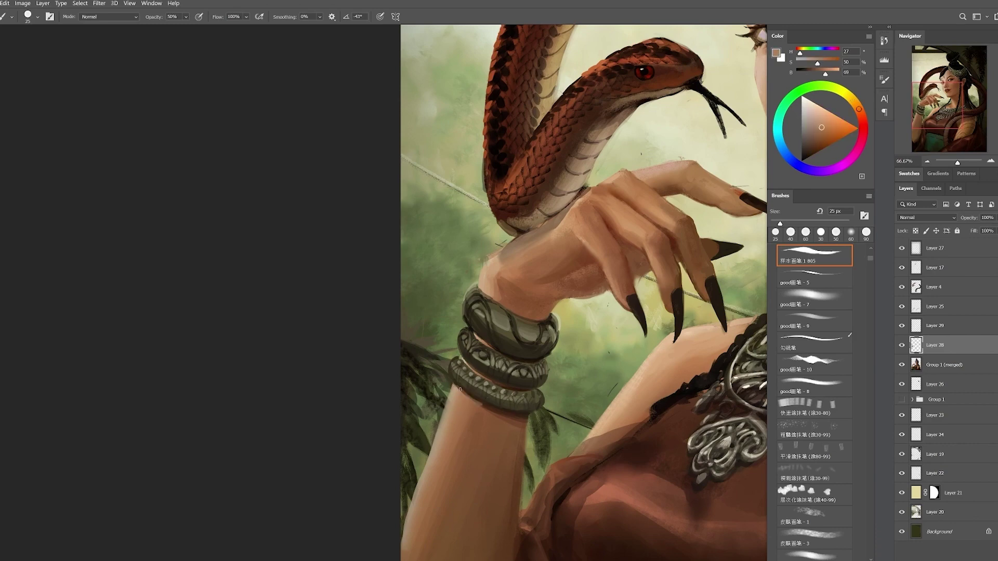
left_click_drag(457, 388, 493, 413)
- Shade the forearm skin just beneath the lowest bracelet in brown with a 45 px brush
key("bracketright")
key("bracketright")
key("bracketright")
key("bracketright")
key("ctrl+minus")
key("ctrl+minus")
key("ctrl+plus")
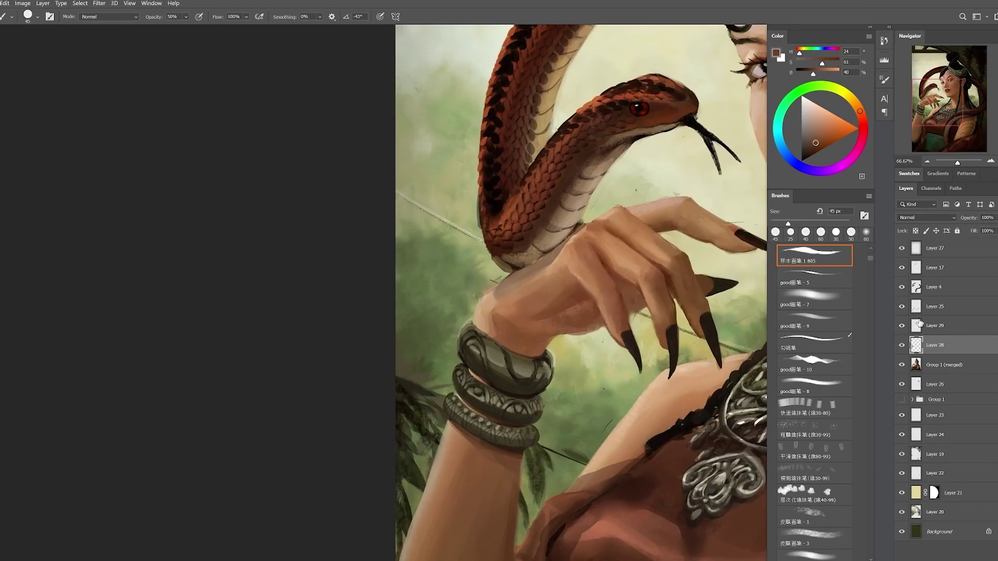
- Paint pale highlights on the bracelets' raised areas with sampled light tones and a 45 px brush at 40% opacity
key("ctrl+plus")
left_click(619, 403, "alt")
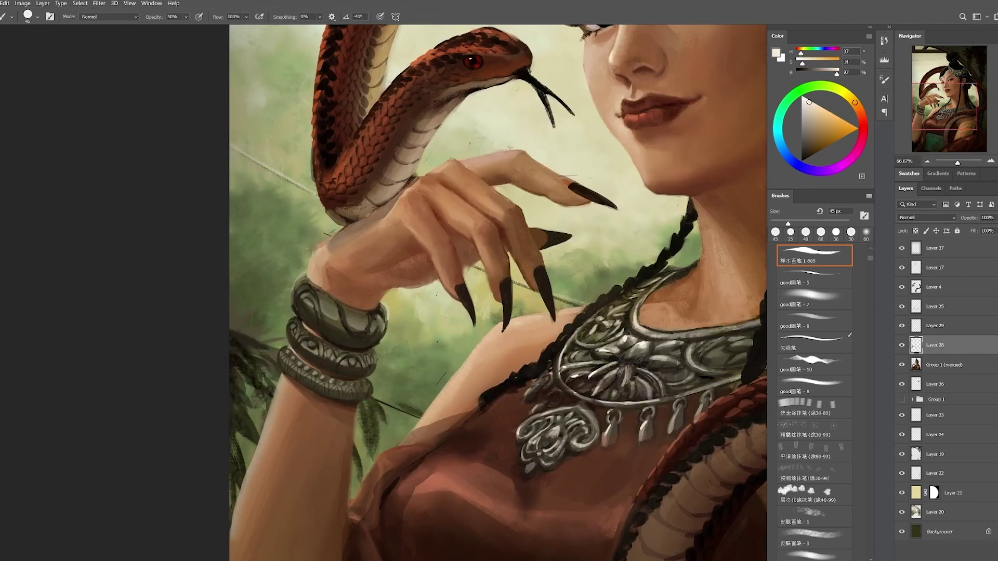
key("ctrl+minus")
key("4")
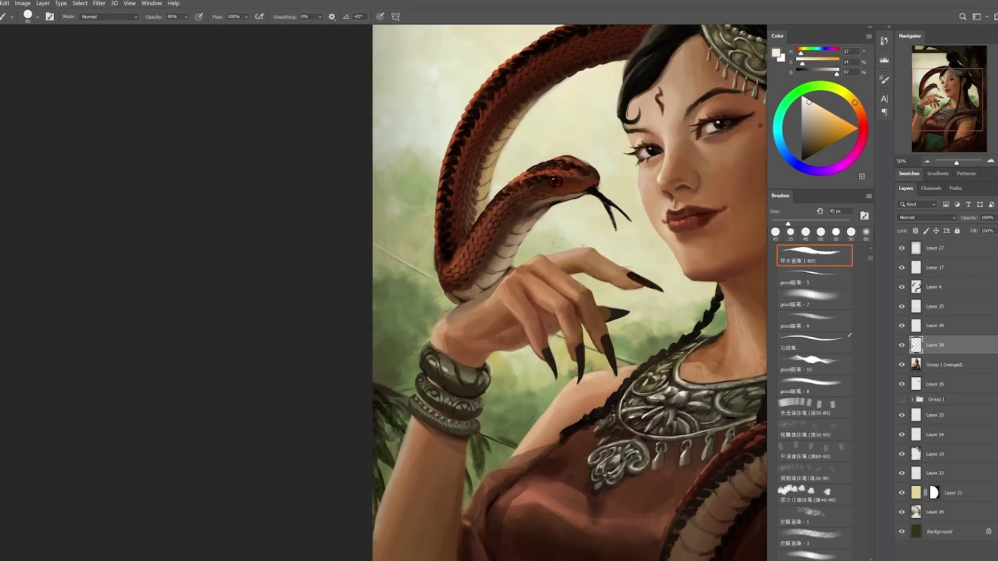
left_click(443, 360, "alt")
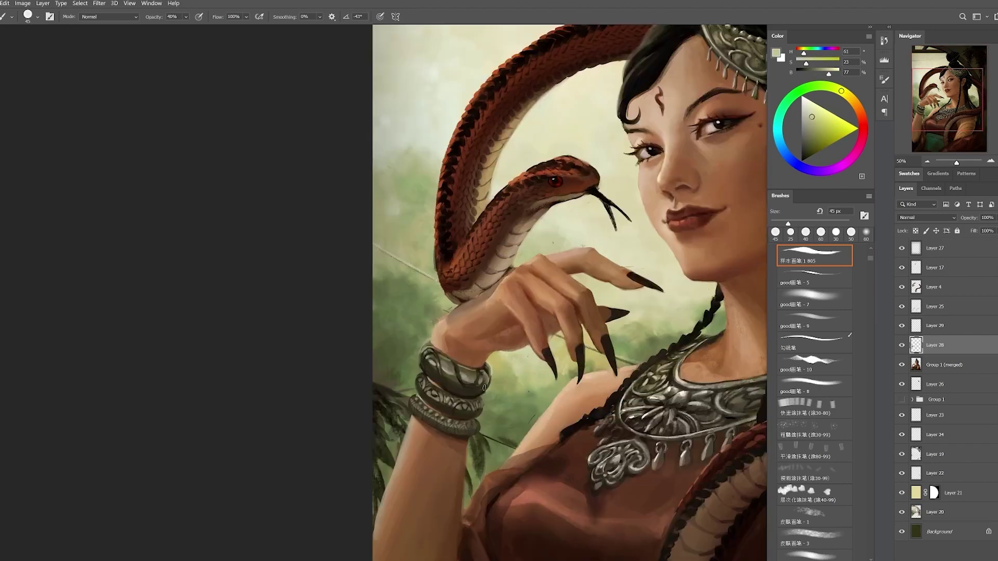
left_click(434, 378, "alt")
left_click(438, 383, "alt")
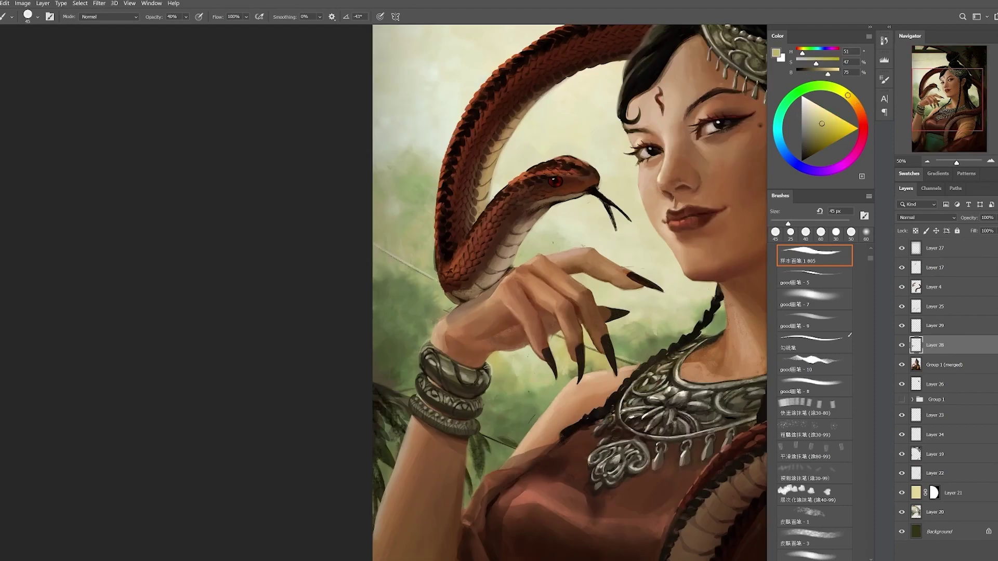
- Brighten the upper bracelet's bands and outer end with sampled green-grey, keeping olive tones in the shaded parts
left_click(485, 369, "alt")
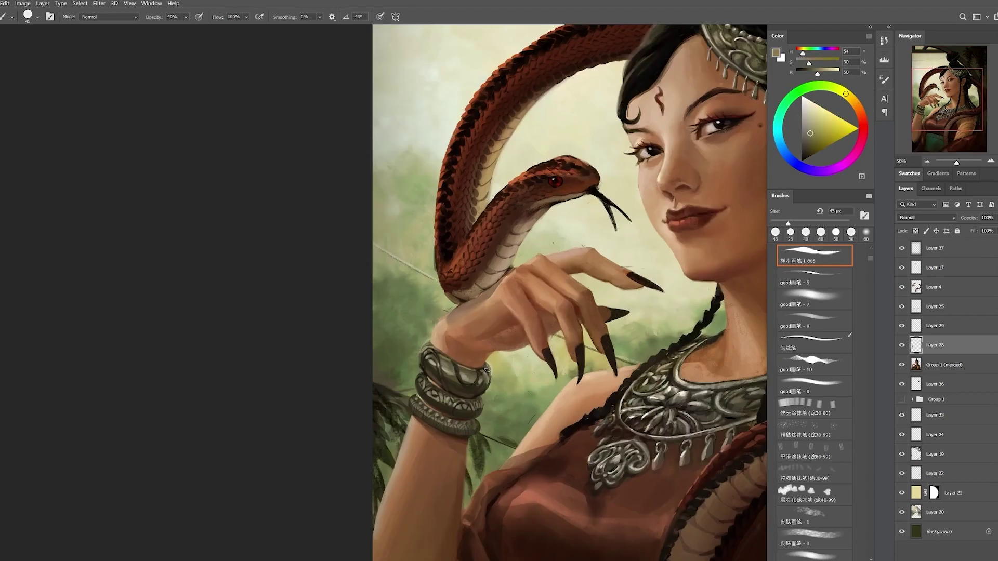
left_click_drag(489, 386, 513, 360)
left_click(486, 367, "alt")
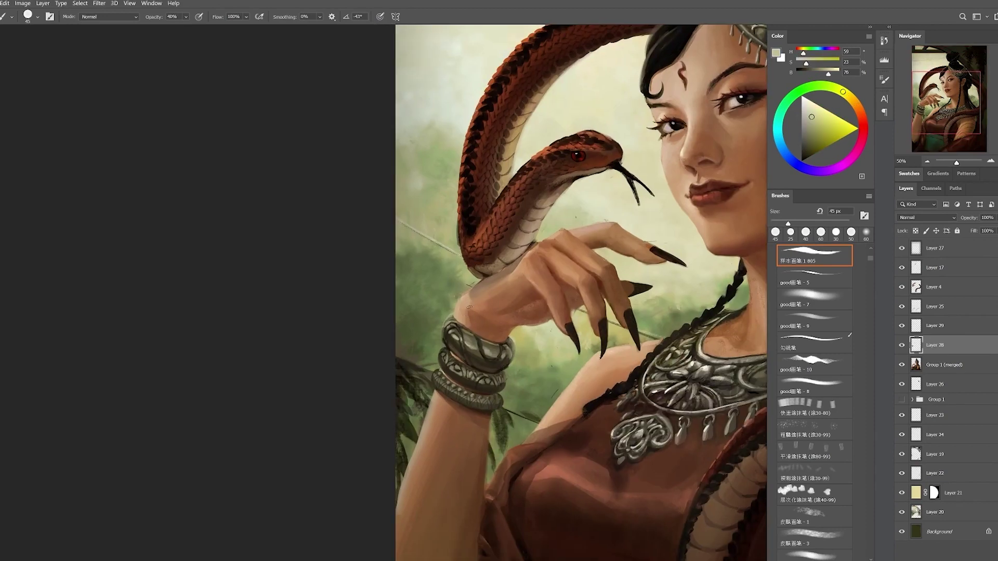
left_click(468, 305, "alt")
scroll(496, 322, "up", 2, "alt")
left_click(456, 356, "alt")
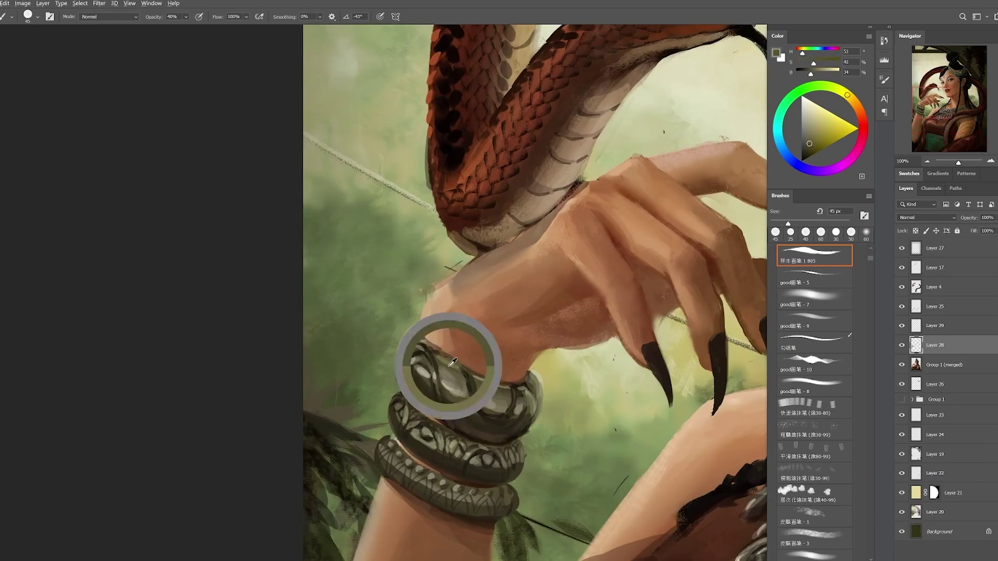
- Clean up the wrist's outer edge with sampled skin tone and erase the stray marks there on the Group 1 (merged) layer
left_click(499, 373, "alt")
key("bracketleft")
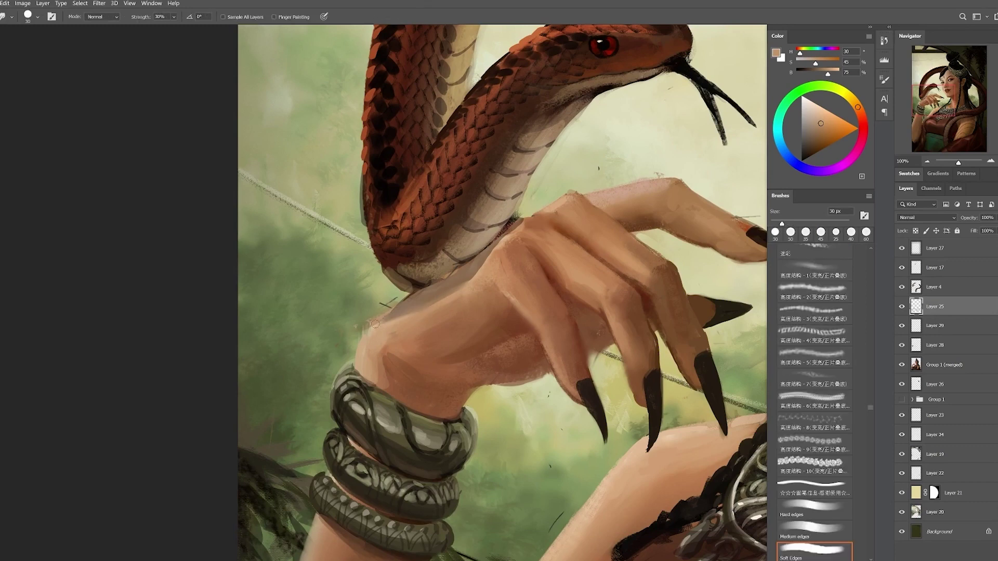
key("b")
left_click(375, 324, "ctrl")
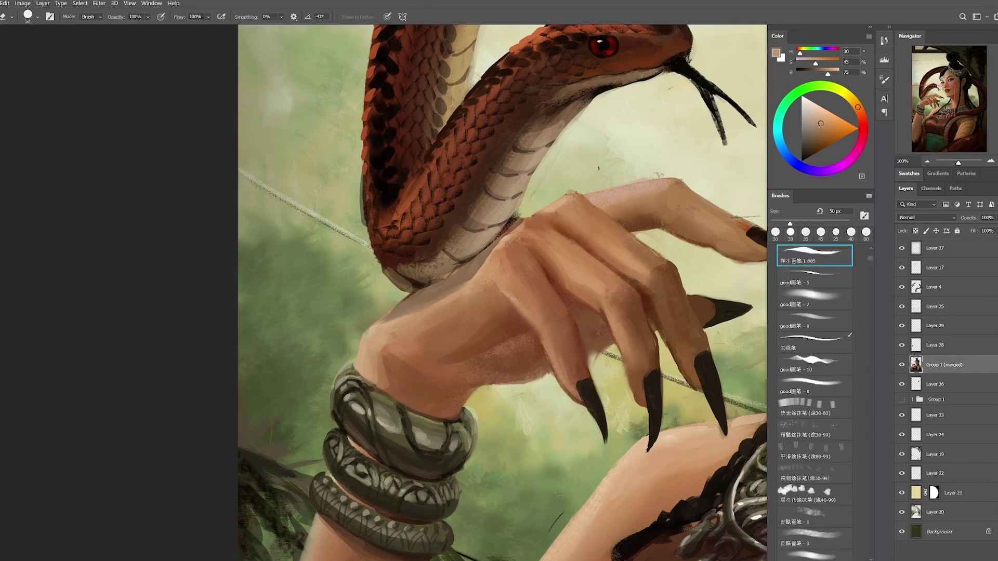
left_click_drag(583, 165, 471, 240)
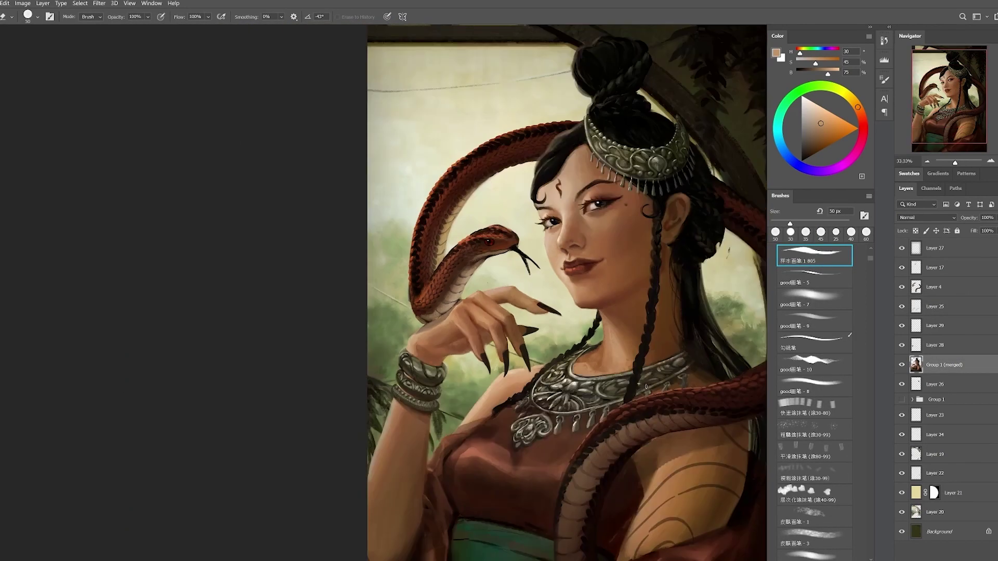
scroll(346, 280, "up", 5)
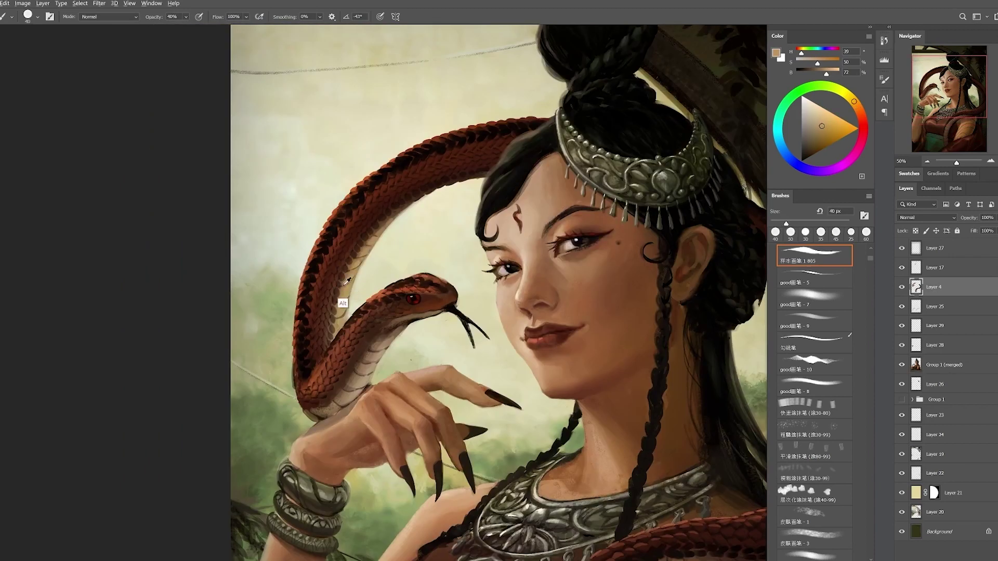
- Refine the pale belly scales along the snake's raised coil on Layer 4 with sampled browns and a 40 px brush
left_click(346, 281, "alt")
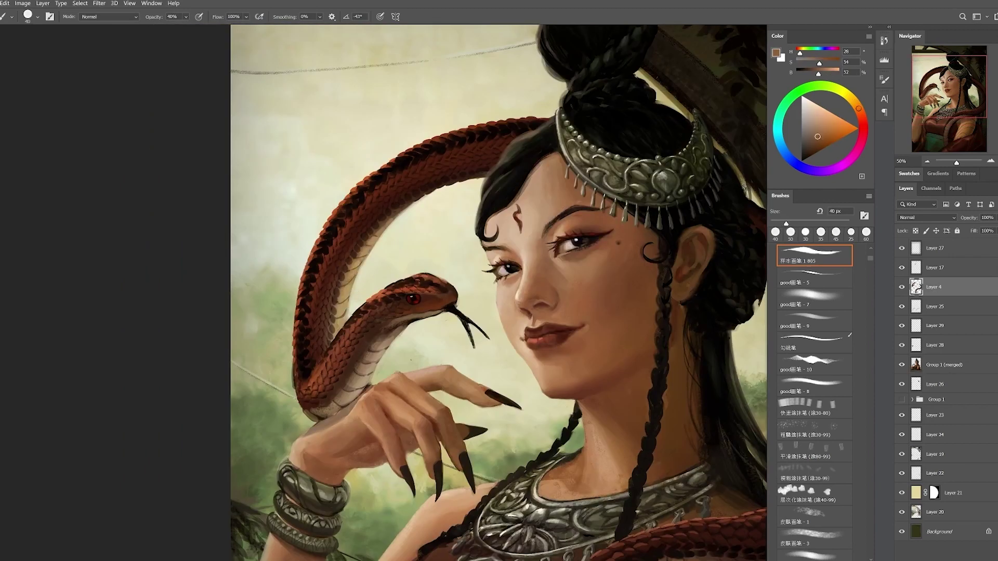
key("e")
key("b")
left_click(491, 299, "alt")
scroll(491, 300, "down", 3, "alt")
scroll(441, 324, "up", 3, "alt")
left_click(440, 318, "alt")
- Touch up the snake's throat and lower jaw with sampled tan and brown, using the 40 px brush at 100% opacity
key("0")
key("comma")
key("period")
key("comma")
key("period")
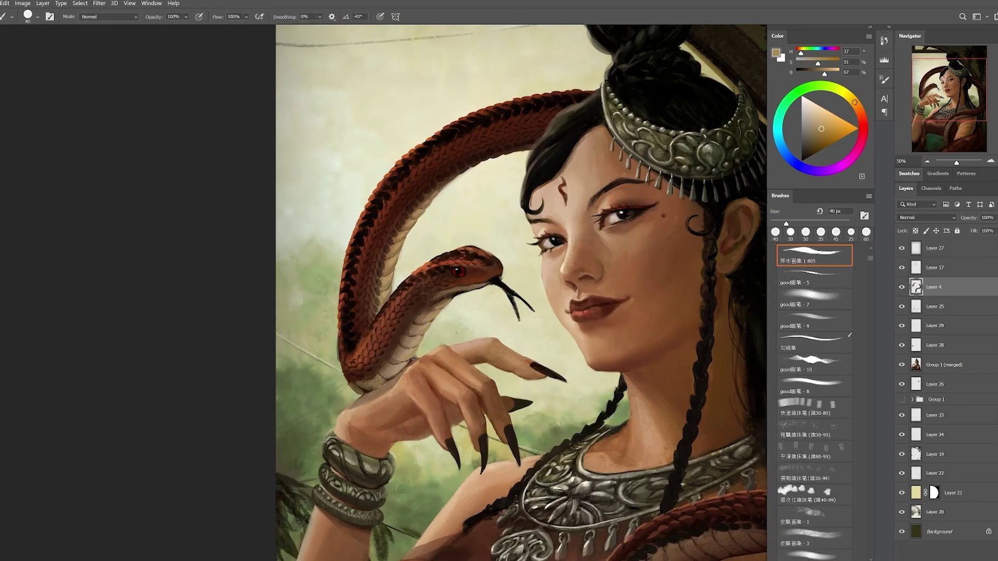
left_click(464, 290, "alt")
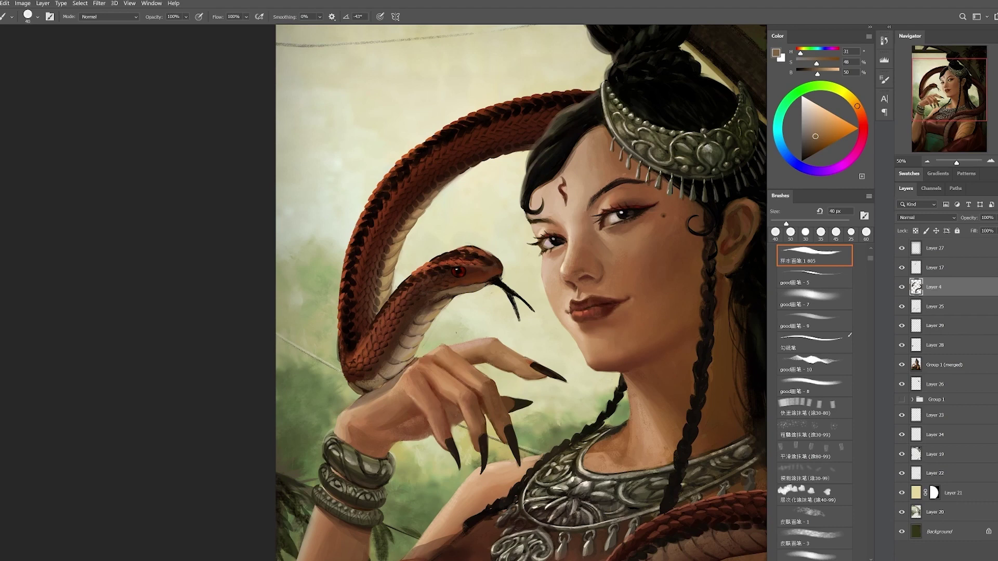
- Sharpen the dark details of the snake's head with sampled dark brown and a 15 px brush at 50% opacity
key("ctrl+plus")
left_click(413, 300, "alt")
key("bracketleft")
key("bracketleft")
key("bracketleft")
key("bracketleft")
key("bracketleft")
key("5")
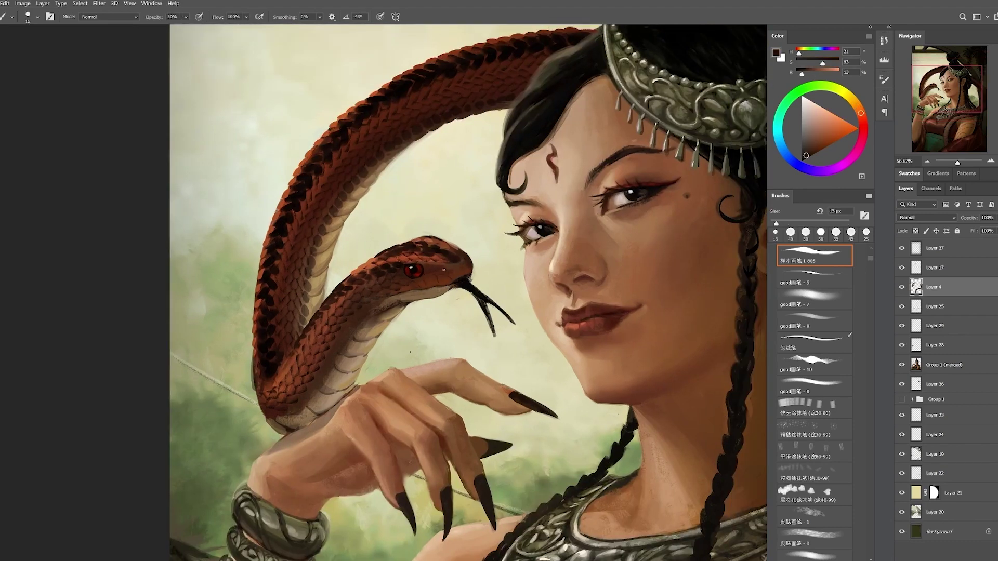
- Tidy the background edge around the snake's head with sampled pale green and an eraser at 40% opacity
left_click(462, 259, "alt")
key("e")
key("4")
mouse_move(401, 293)
left_mouse_down()
mouse_move(439, 279)
mouse_move(428, 290)
mouse_move(486, 293)
left_mouse_up()
key("b")
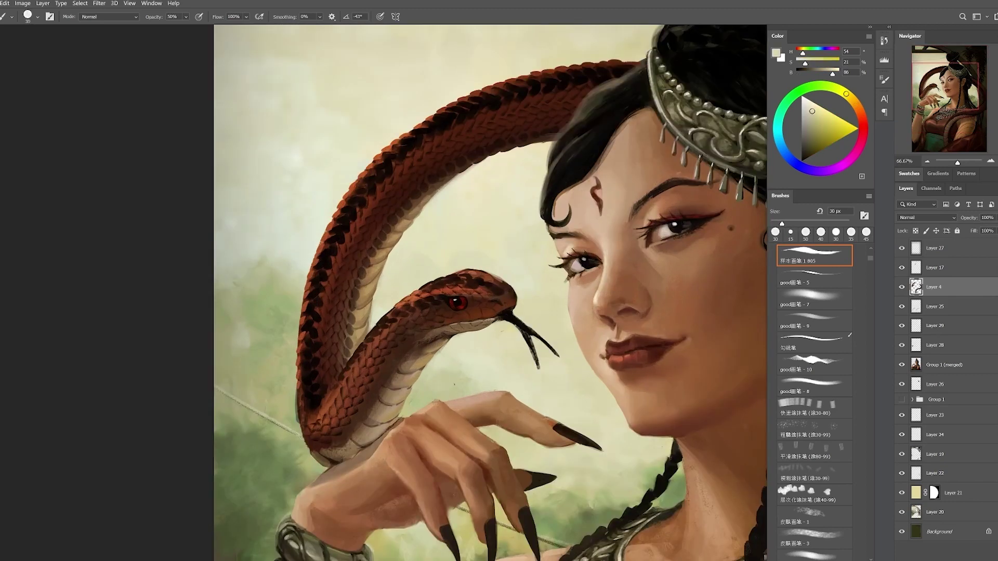
- Redefine the snake's mouth edge in sampled brown and its forked tongue in sampled black, using a 30 px brush at 100% opacity
left_click(495, 320, "alt")
key("0")
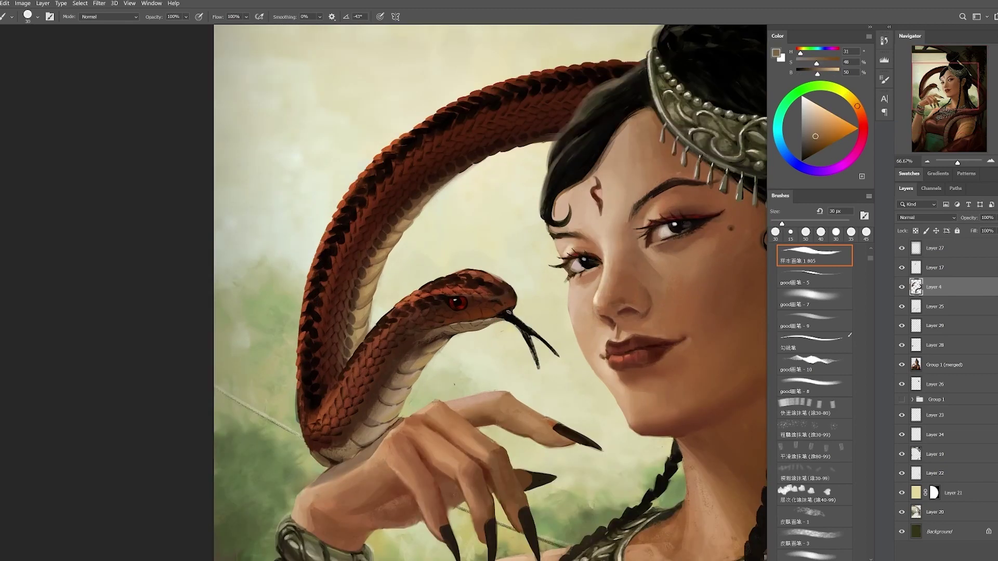
left_click(510, 312, "alt")
key("e")
key("h")
left_click(559, 347)
key("b")
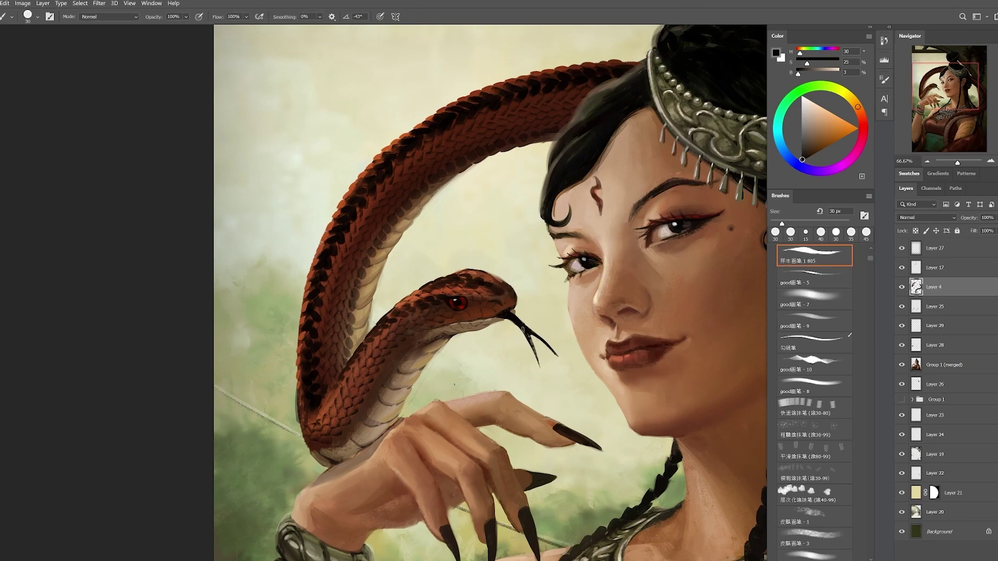
- Trim the outline of the snake's head and tongue with a 50 px eraser and sampled background colour
left_click(519, 286, "alt")
key("e")
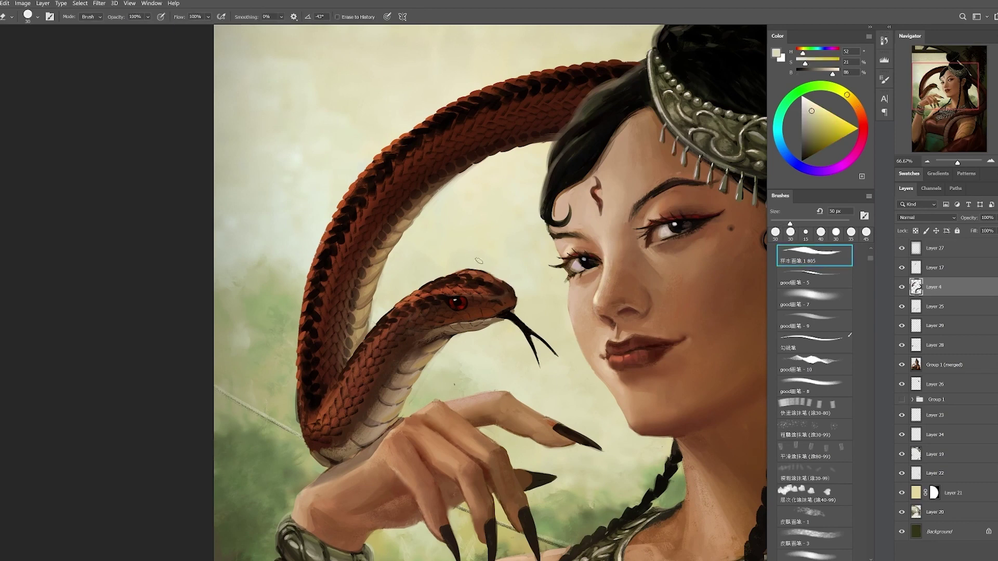
left_click_drag(519, 300, 487, 267)
key("b")
left_click(487, 271, "alt")
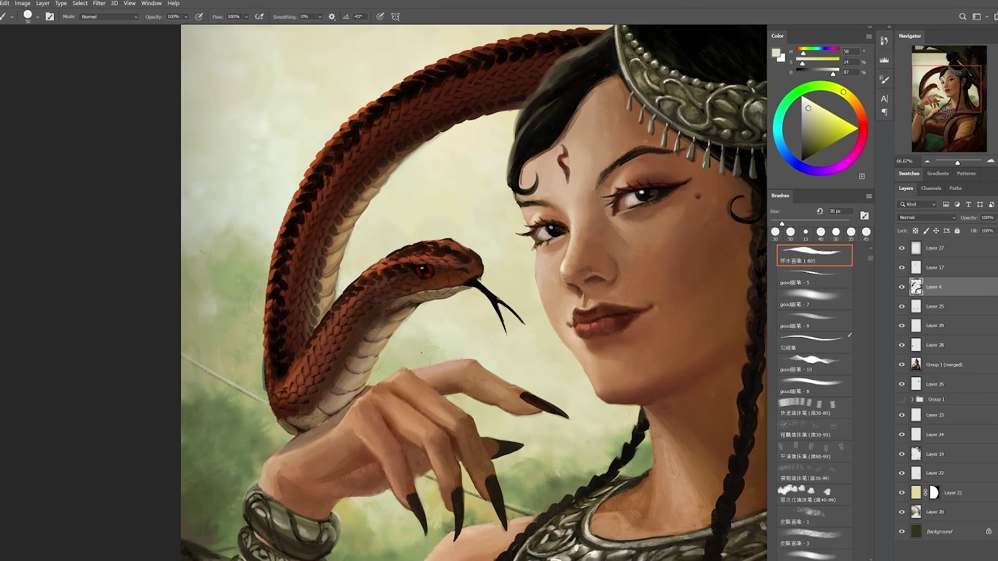
- Deepen the dark markings on the snake's snout with black, using the 30 px brush at 40% opacity
scroll(478, 281, "down", 2)
scroll(478, 289, "up", 1)
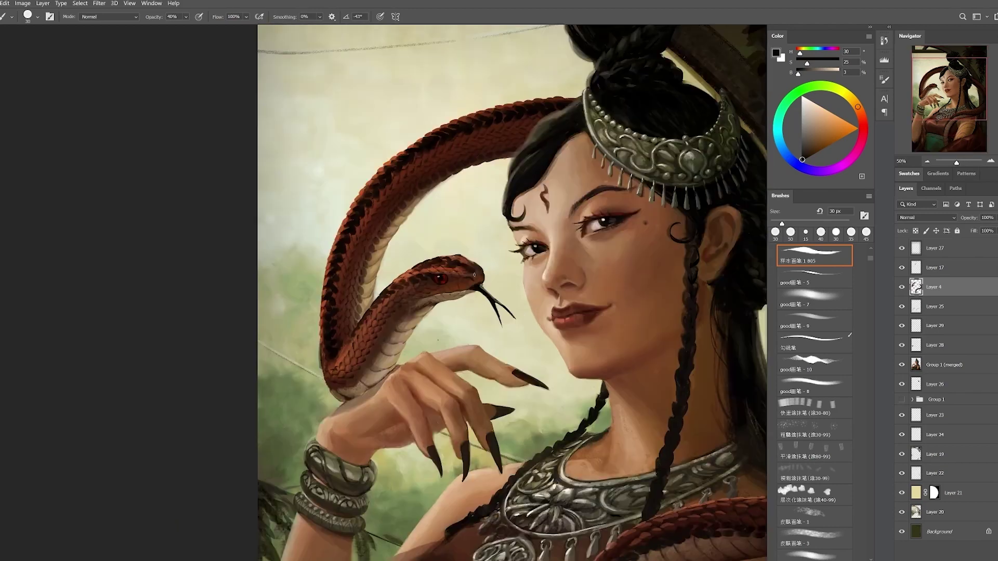
left_click_drag(478, 289, 430, 302)
left_click(430, 301, "alt")
- Create a new layer above Layer 4 and paint warm highlights on the snake's head with sampled colours at 40% opacity
key("ctrl+shift+alt+n")
left_click(321, 239, "alt")
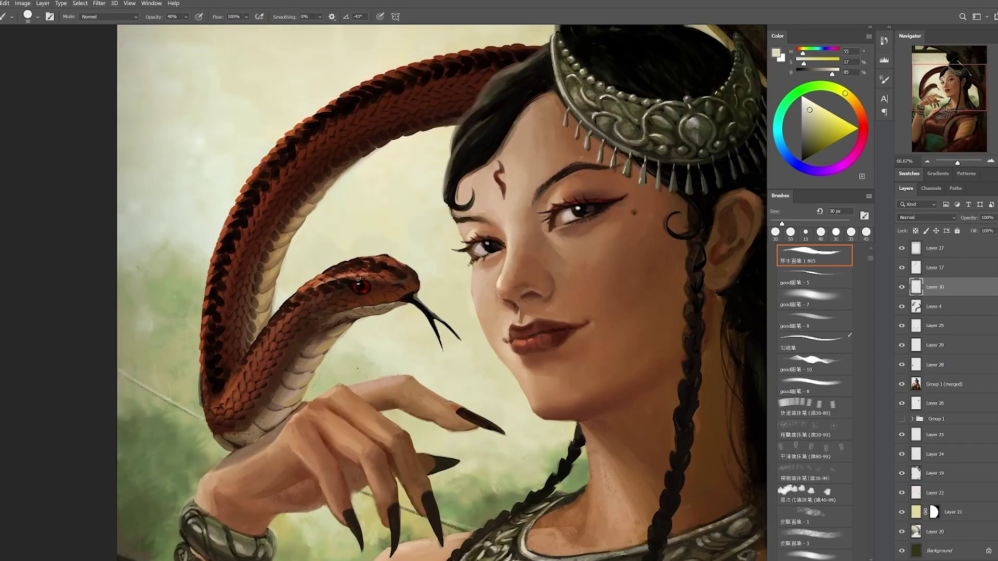
left_click(348, 284, "alt")
left_click_drag(364, 286, 391, 300)
left_click(403, 288, "alt")
key("e")
key("ctrl+0")
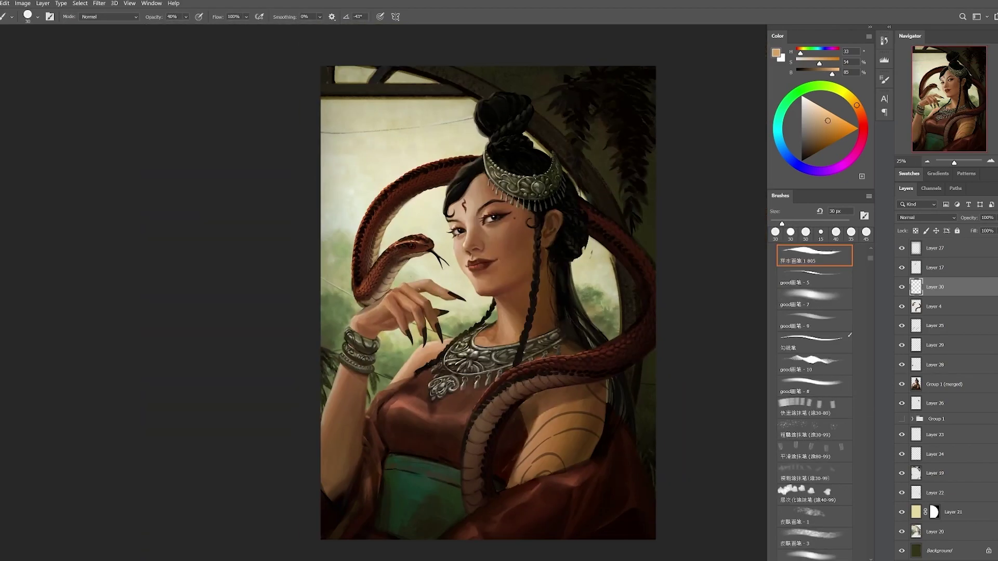
- Add light orange highlights to the scales along the snake's upper coil with a 45 px brush at 40% opacity
scroll(296, 193, "up", 3)
key("b")
left_click_drag(297, 193, 367, 306)
key("e")
key("ctrl+0")
scroll(394, 158, "up", 3)
key("b")
left_click_drag(393, 159, 411, 145)
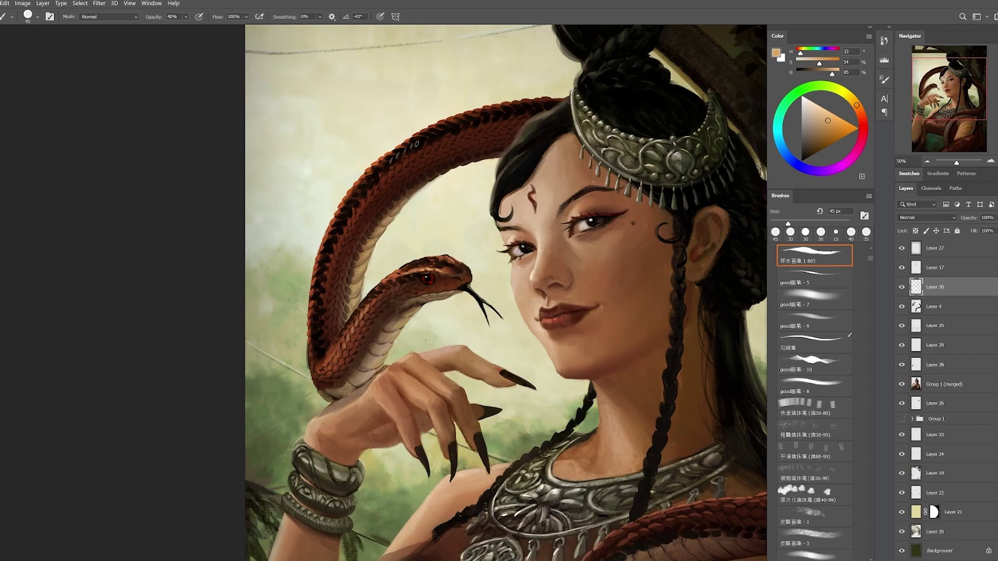
key("ctrl+0")
scroll(363, 193, "up", 3)
key("ctrl+0")
scroll(363, 193, "up", 3)
key("ctrl+0")
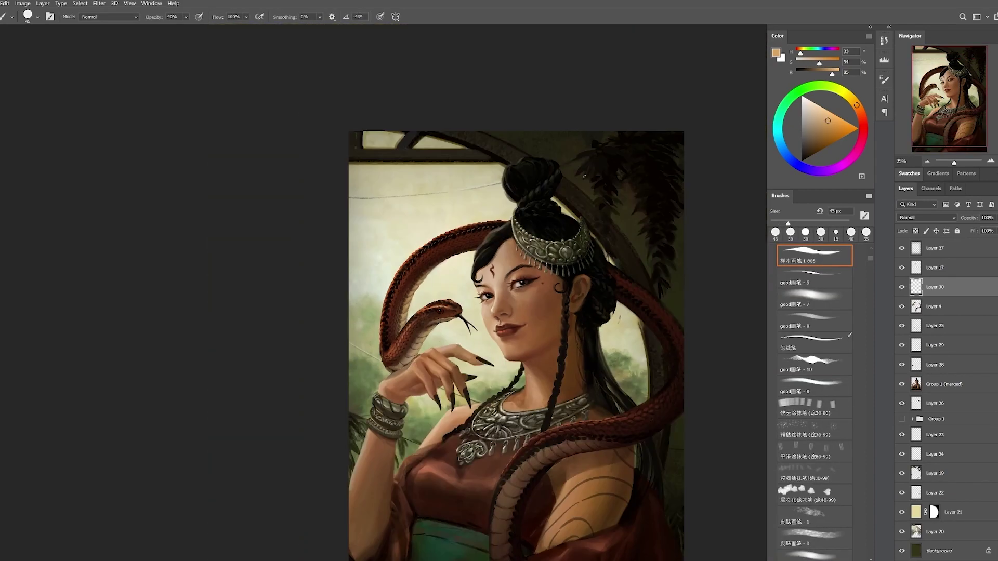
- Paint dark strands into the loose hair behind the shoulder on the Group 1 (merged) layer with a 35 px brush
double_click(980, 384)
key("Escape")
key("b")
key("d")
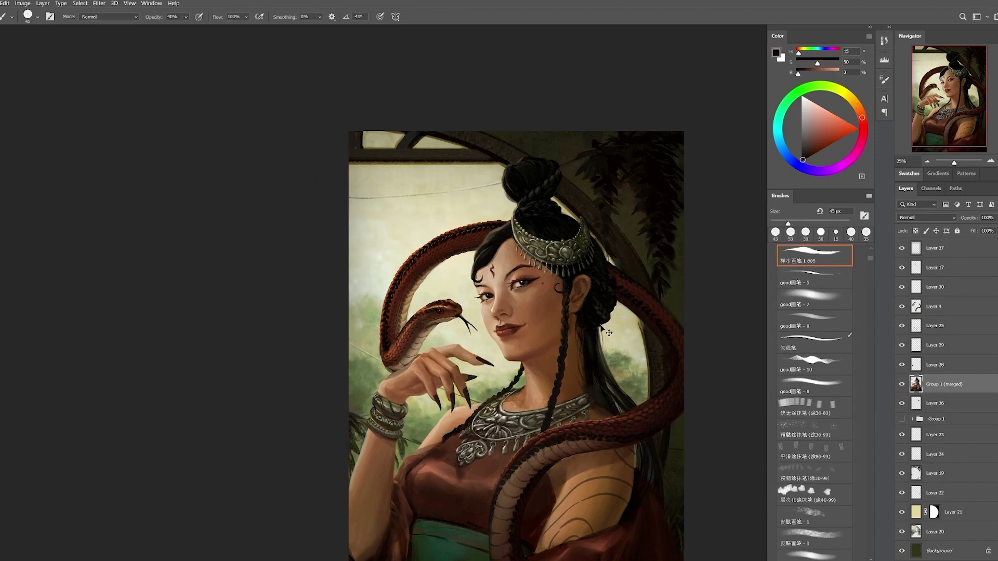
key("e")
scroll(591, 372, "up", 3)
key("b")
left_click_drag(570, 437, 610, 314)
key("bracketleft")
key("0")
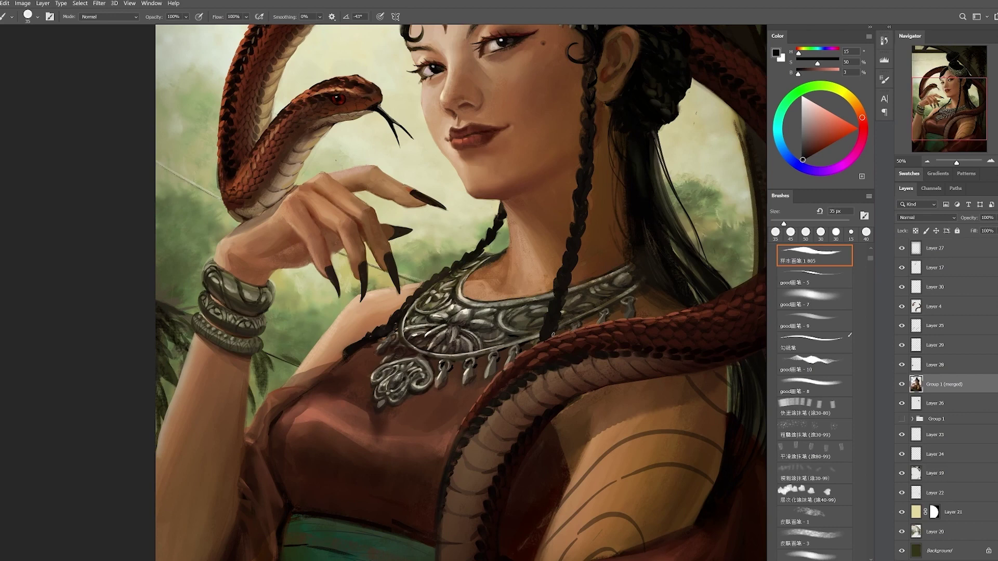
- Darken the dress along the green sash's upper edge with sampled dark red, then blend the folds with the Smudge tool
key("5")
scroll(534, 387, "down", 2)
left_click_drag(426, 441, 441, 400)
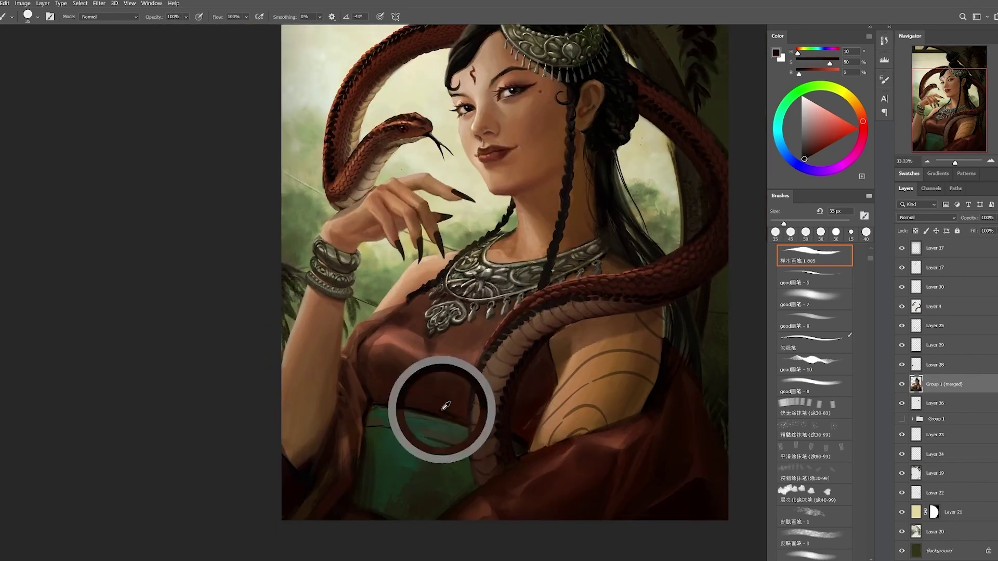
left_click(441, 401, "alt")
key("r")
- Merge the bracelet layers Layer 28 and Layer 29 into a single layer
scroll(489, 303, "down", 1)
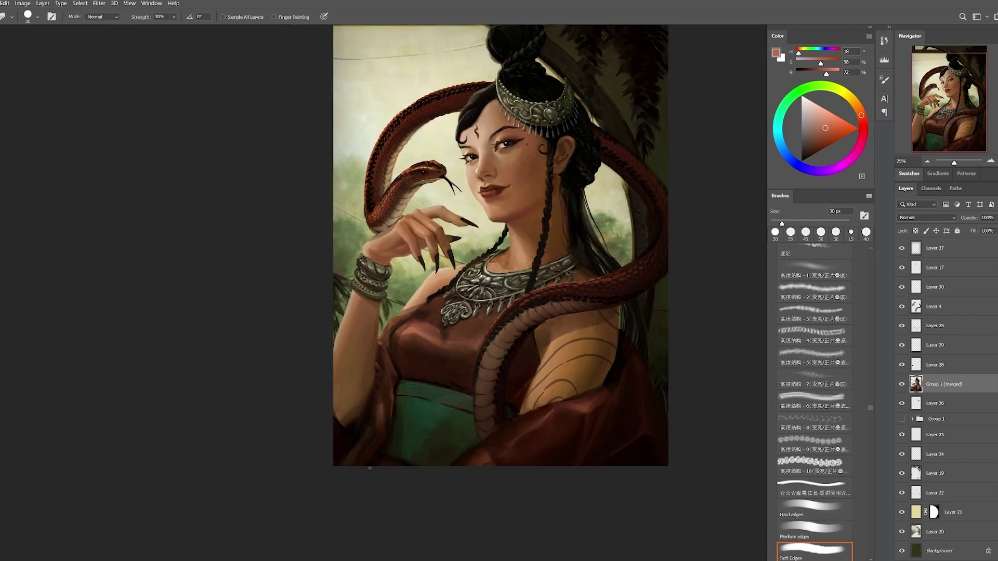
key("alt+bracketright")
key("Delete")
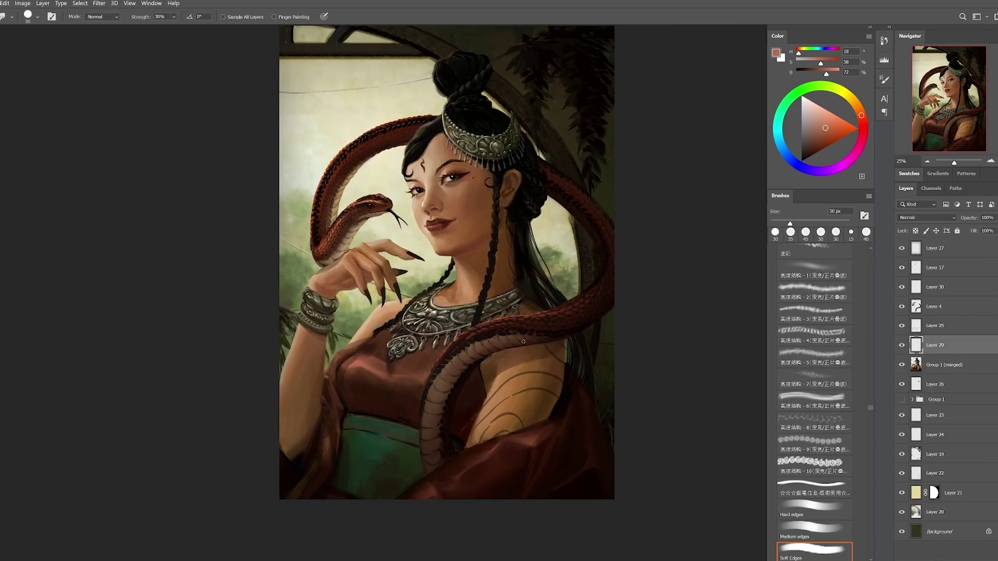
- Paint sampled dark brown shading along the snake's lower coil on Layer 4 with a 35 px brush at 60% opacity
key("b")
scroll(544, 372, "up", 2)
key("alt+bracketright")
key("alt+bracketright")
left_click(456, 371, "alt")
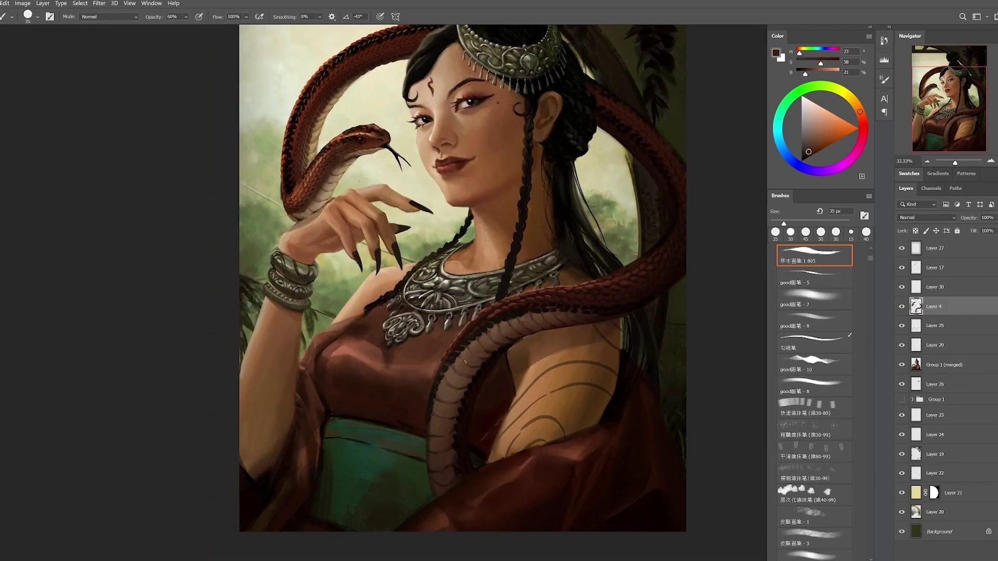
left_click(453, 434, "alt")
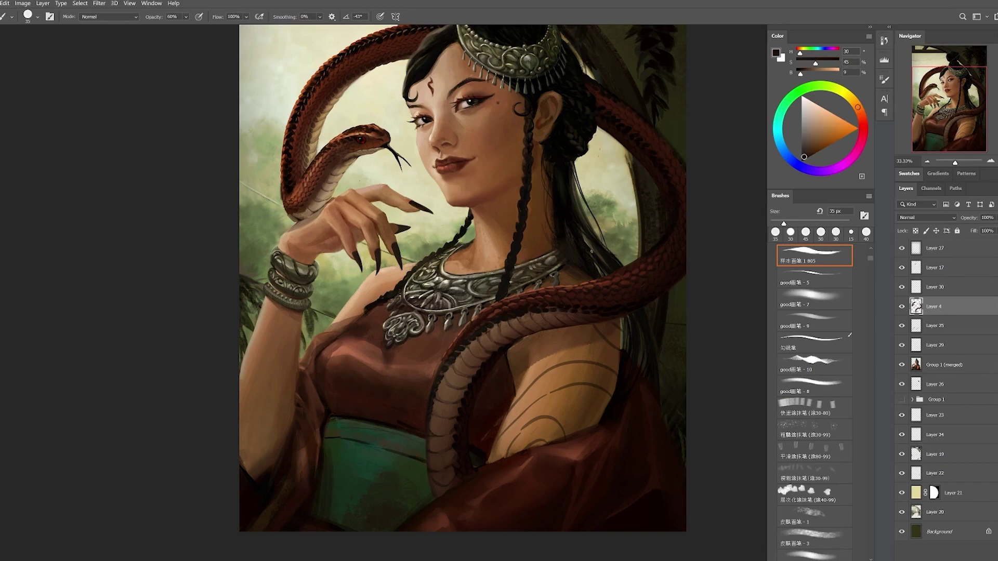
scroll(589, 323, "down", 1)
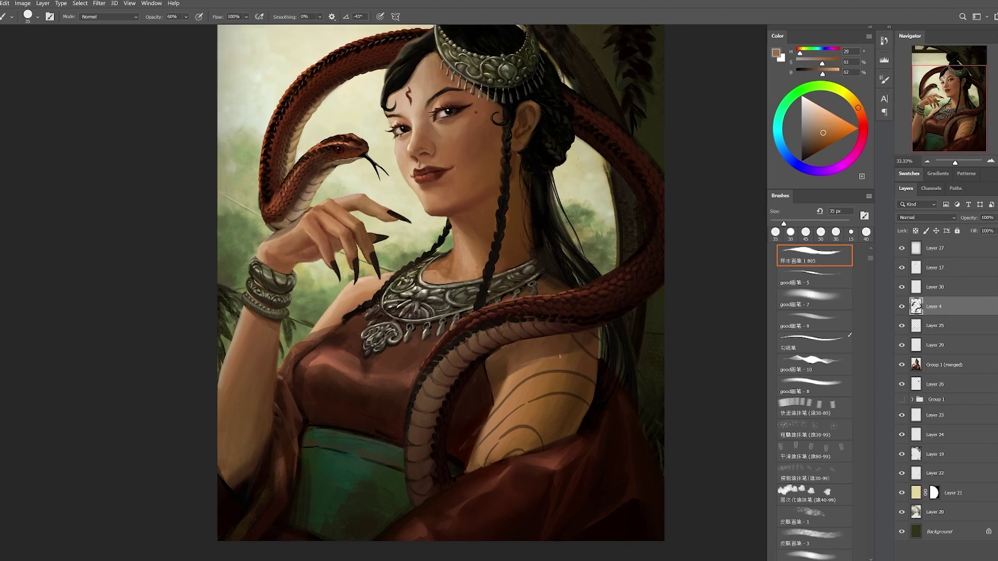
left_click(610, 354, "alt")
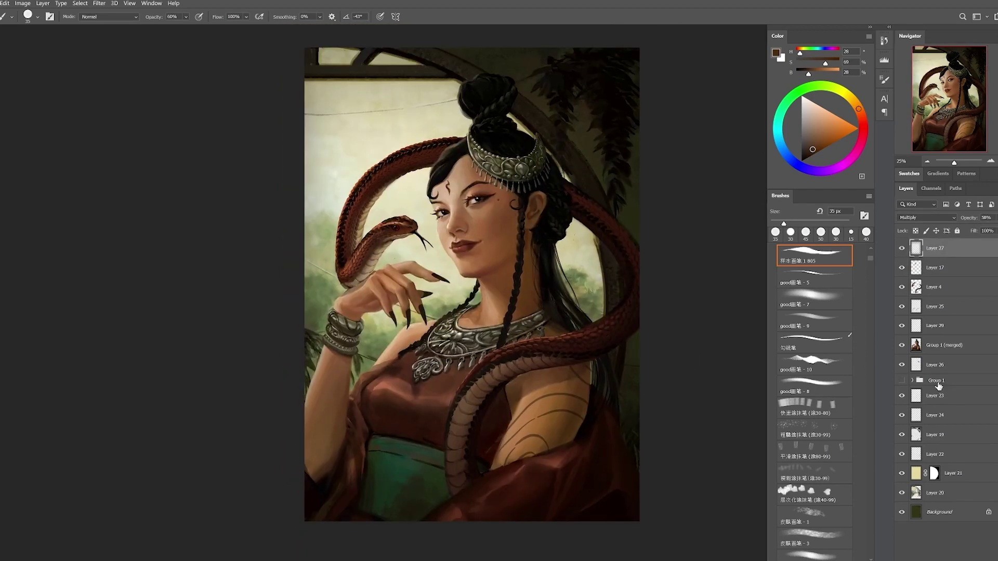
- Paint broad dark tattoo bands across the upper arm on Layer 29 with a 175 px brush at 50% opacity, then clean up their edges
left_click(930, 345)
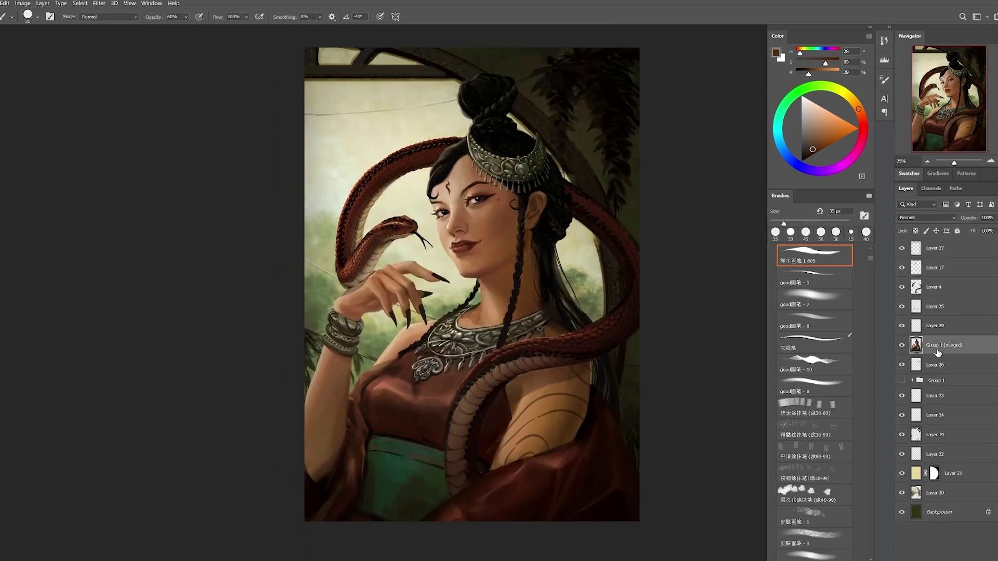
left_click(914, 307)
key("r")
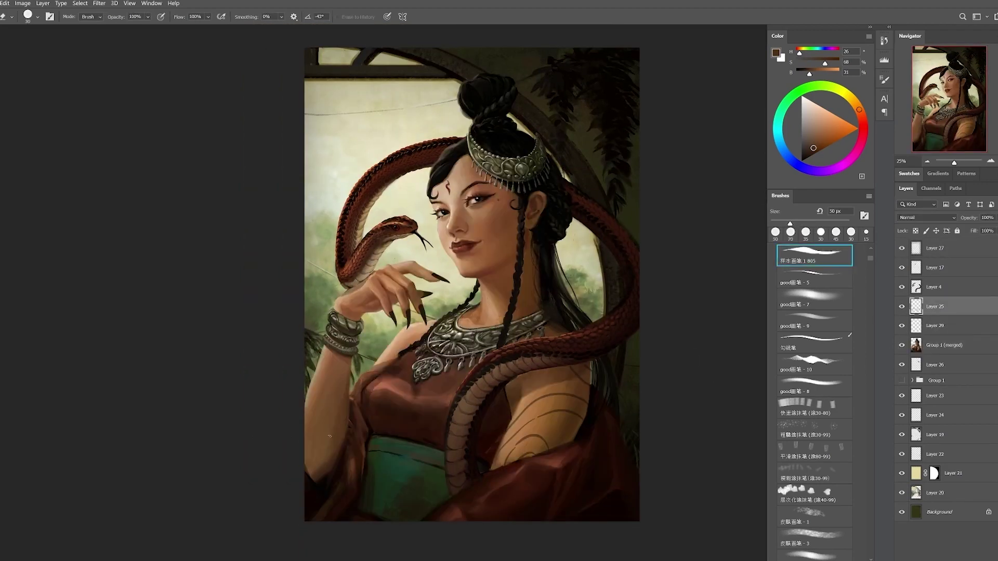
key("e")
left_click(902, 366)
left_click(933, 326)
key("b")
left_click(507, 414, "alt")
mouse_move(507, 416)
left_mouse_down()
mouse_move(563, 404)
mouse_move(582, 373)
left_mouse_up()
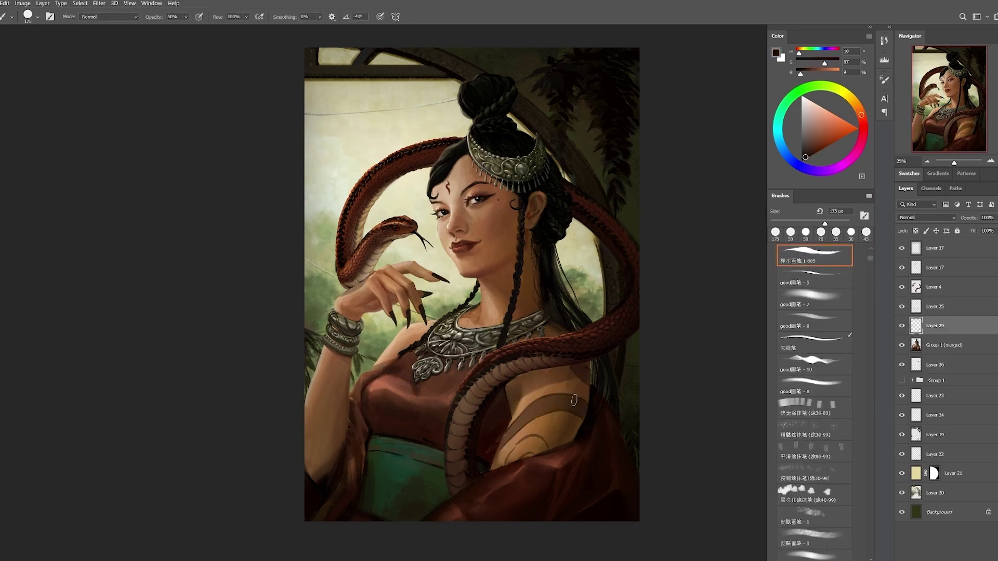
left_click_drag(543, 437, 512, 457)
key("e")
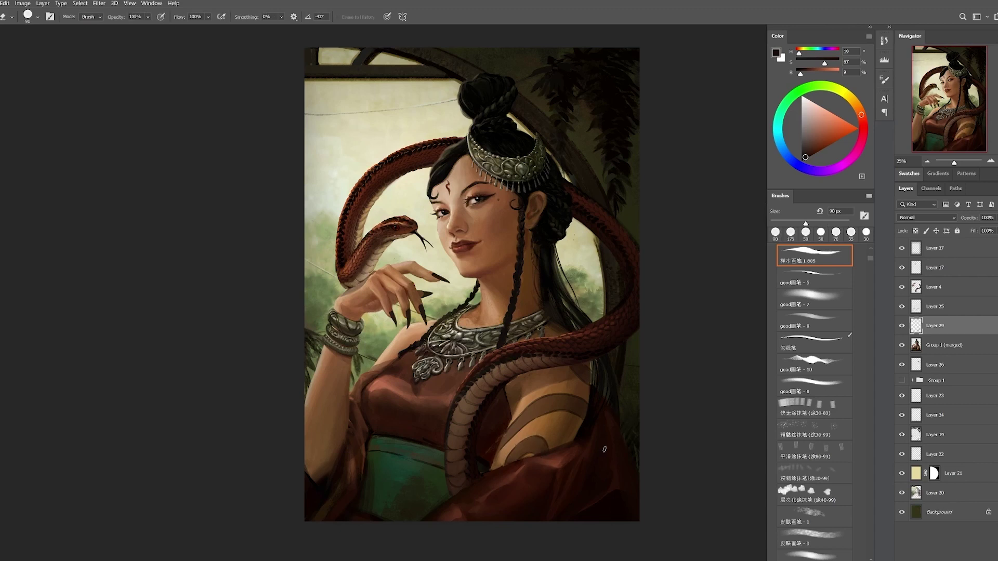
- Paint sampled reddish brown over the upper bust of the dress on the Group 1 (merged) layer with a 250 px brush at 40% opacity
left_click(933, 338)
key("b")
left_click(431, 388, "alt")
left_click(437, 386, "alt")
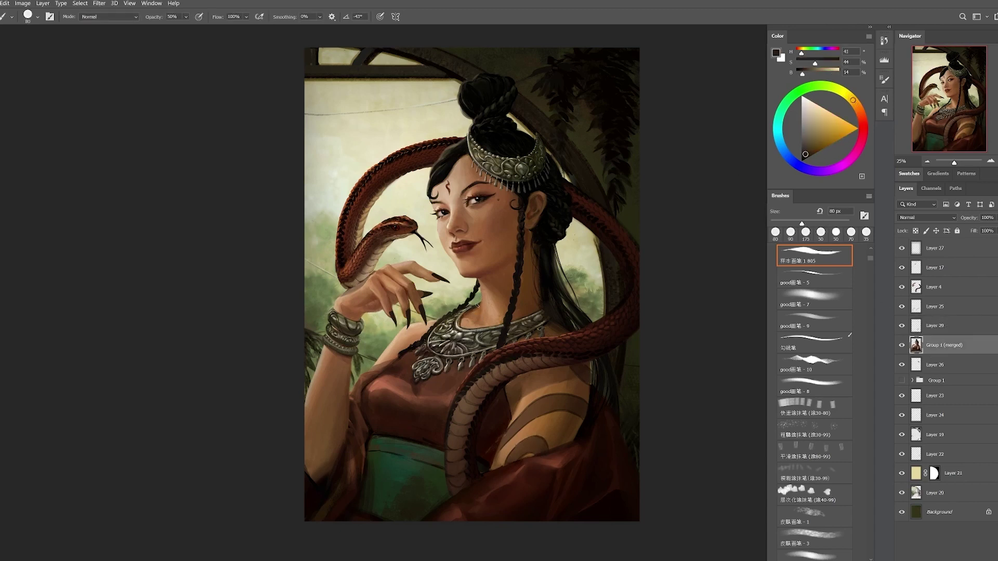
key("ctrl+minus")
left_click(422, 354, "alt")
key("bracketright")
key("bracketright")
key("bracketright")
key("bracketright")
key("bracketright")
key("bracketright")
key("bracketright")
left_click(423, 354, "alt")
key("4")
left_click(422, 353, "alt")
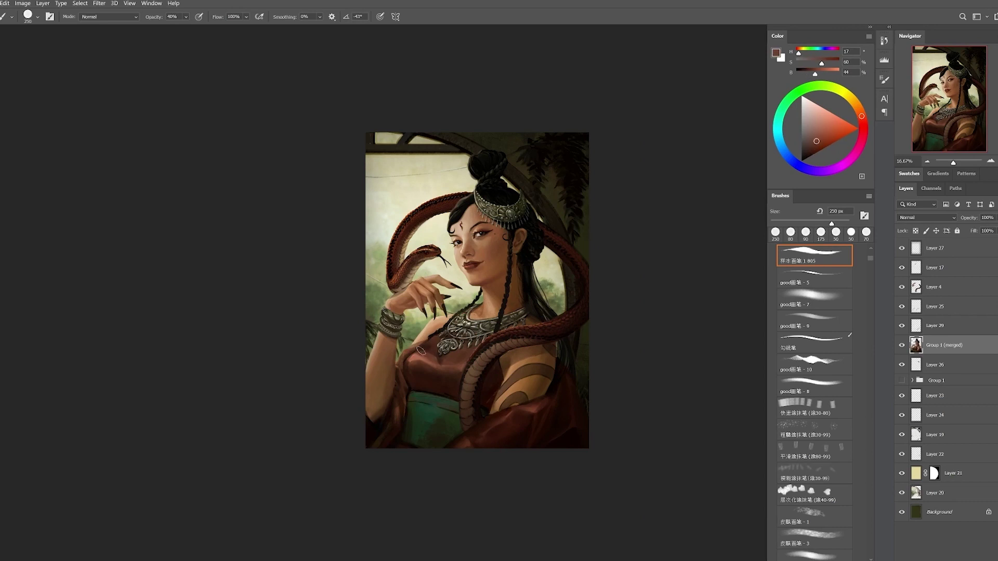
- Paint near-black hanging leaves over the window's upper-left corner on a new layer above Layer 25, using 500 px and 200 px brushes
left_click(896, 311)
key("e")
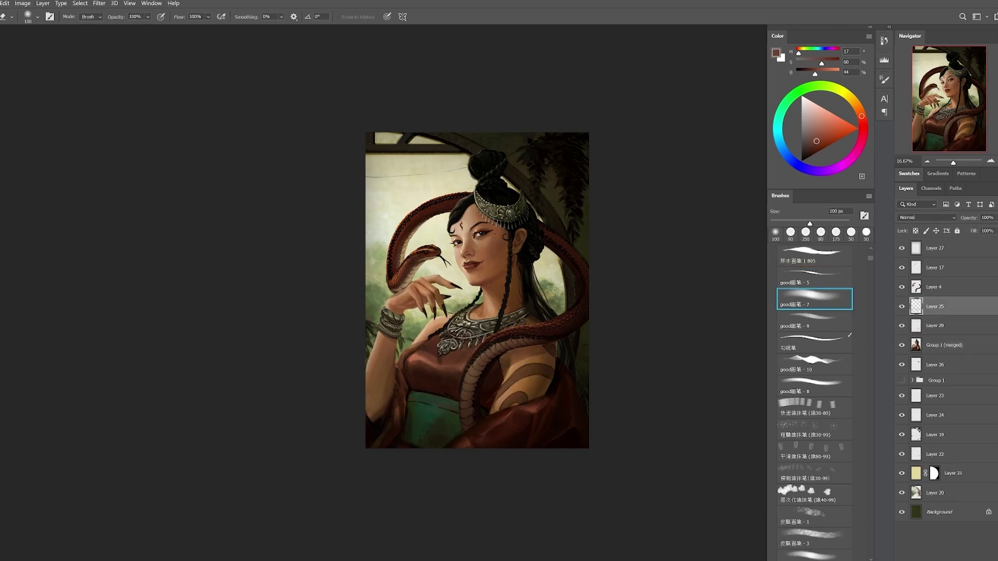
key("b")
key("ctrl+shift+alt+n")
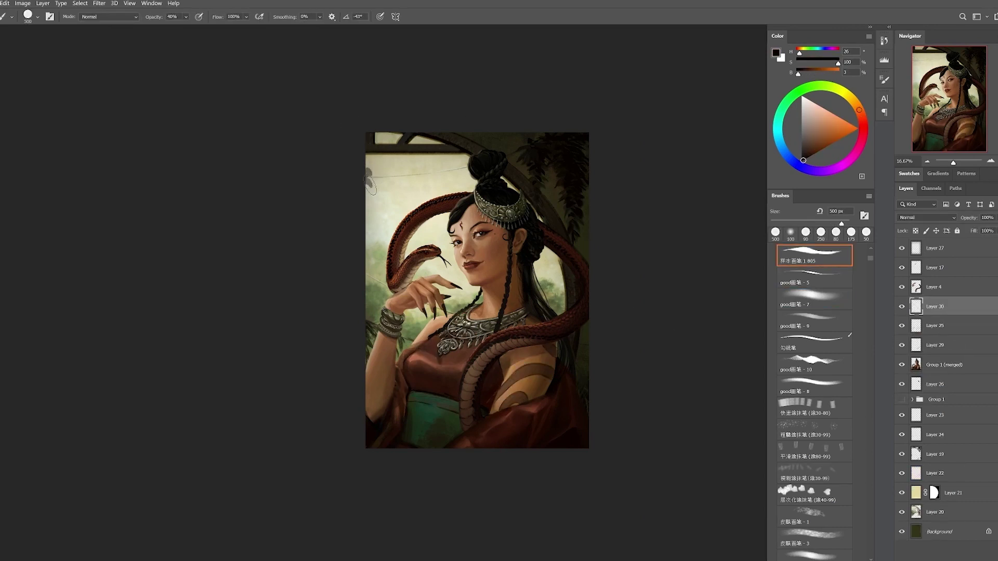
mouse_move(370, 172)
left_mouse_down()
mouse_move(369, 221)
mouse_move(367, 207)
left_mouse_up()
mouse_move(378, 155)
left_mouse_down()
mouse_move(370, 187)
mouse_move(383, 251)
left_mouse_up()
left_click_drag(384, 176, 389, 200)
left_click_drag(378, 154, 390, 171)
left_click_drag(378, 134, 379, 193)
mouse_move(379, 154)
left_mouse_down()
mouse_move(382, 206)
mouse_move(395, 228)
left_mouse_up()
key("0")
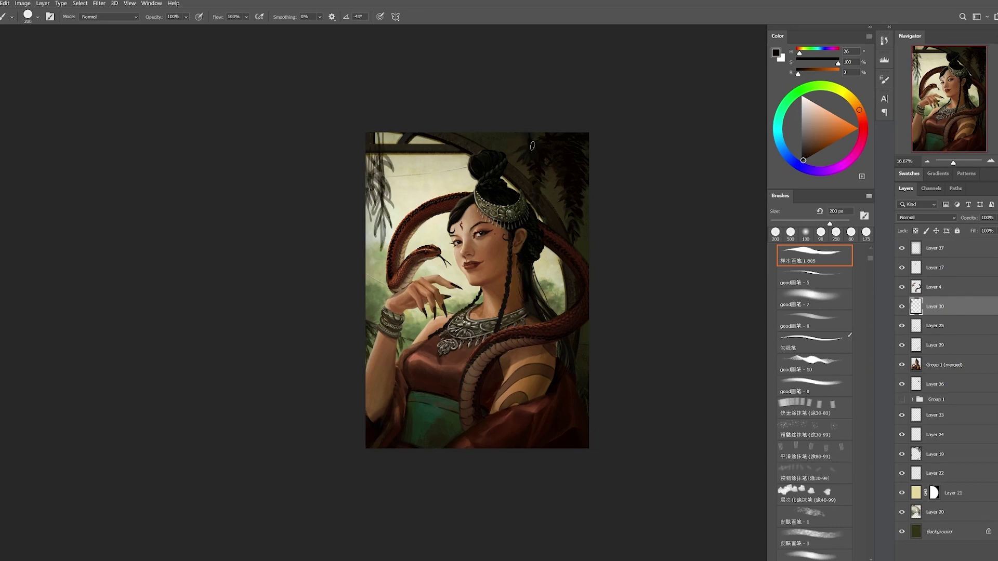
key("4")
left_click(903, 307)
left_click(903, 307)
left_click(902, 307)
left_click(903, 307)
- Pick the leaves' layer on the canvas and reposition it with the Move tool
key("e")
left_click(930, 326)
key("v")
right_click(384, 177)
left_click(406, 195)
left_click_drag(385, 196, 593, 242)
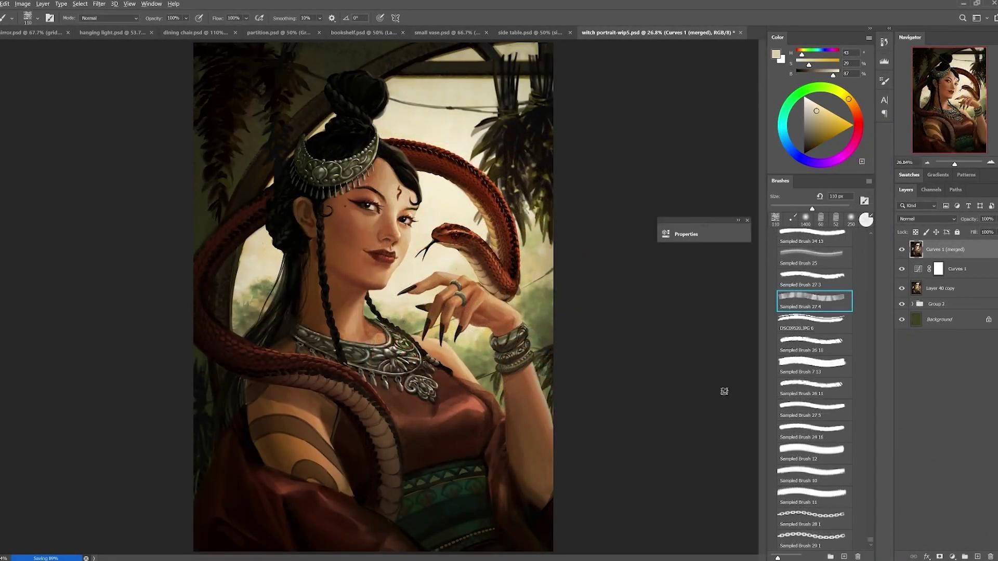
- Touch up the misty background above the bracelets with sampled olive tones and a textured brush, setting its opacity to 50%
key("comma")
key("comma")
key("comma")
key("comma")
key("comma")
key("comma")
key("comma")
key("comma")
key("comma")
key("comma")
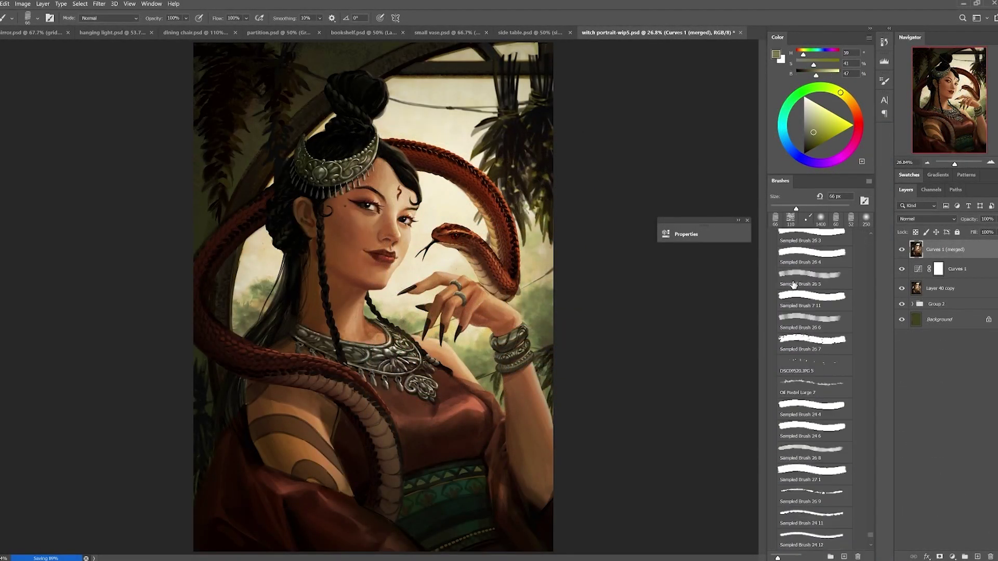
left_click(537, 295, "alt")
key("bracketright")
key("bracketright")
key("bracketright")
key("bracketright")
key("bracketright")
left_click(541, 307, "alt")
key("5")
- Switch to a 282 px textured sampled brush at 50% opacity and pick up dark olive from the background below the hand
left_click(478, 373, "alt")
key("period")
key("period")
key("period")
key("period")
key("period")
key("period")
key("period")
key("period")
key("period")
key("period")
key("period")
key("period")
key("period")
key("period")
key("period")
key("period")
key("period")
key("period")
key("period")
key("period")
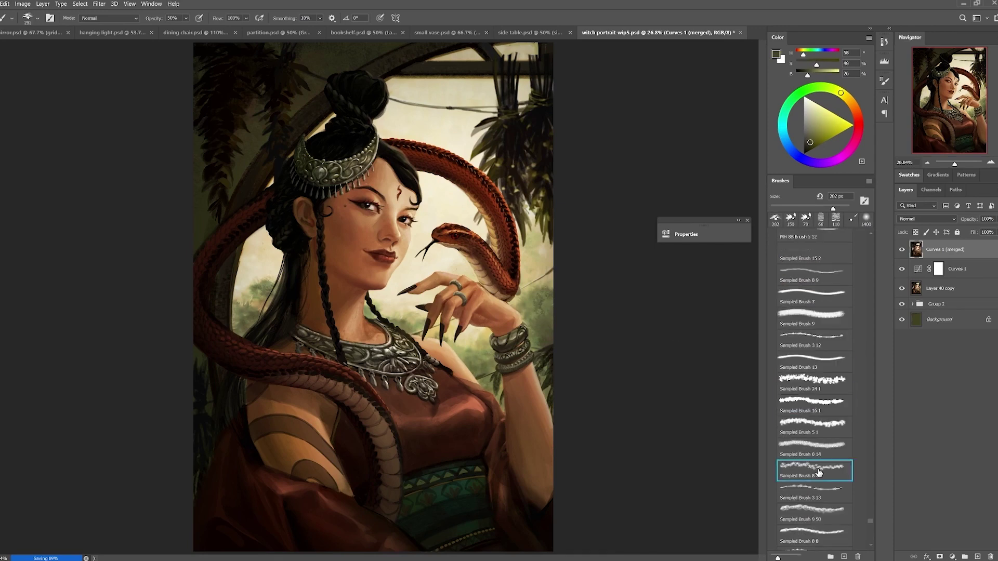
- Work lighter olive into the background beside the snake's raised coil, choosing the 288 px Sampled Brush 12 6
scroll(537, 274, "up", 1)
left_click(499, 278, "alt")
key("comma")
key("comma")
key("comma")
key("comma")
key("comma")
key("comma")
key("comma")
key("comma")
key("comma")
key("comma")
key("comma")
key("comma")
key("comma")
key("comma")
key("comma")
key("comma")
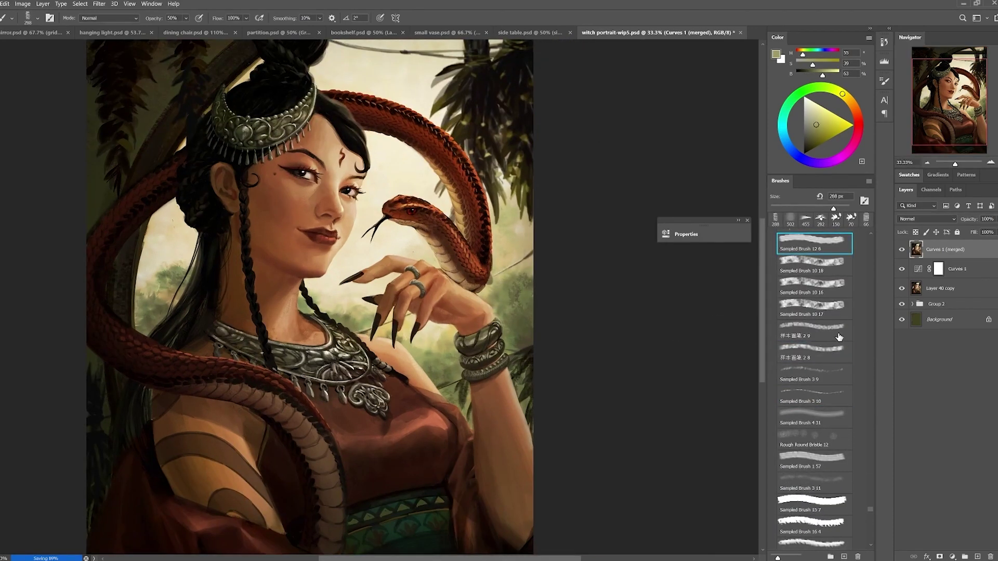
- Refine the background around the hanging leaves with sampled muted yellow and the Sampled Brush 2 53 at 50% opacity
left_click(488, 280, "alt")
scroll(823, 288, "up", 3)
key("comma")
key("comma")
key("comma")
key("comma")
key("comma")
key("comma")
key("comma")
key("comma")
key("comma")
scroll(312, 296, "up", 3)
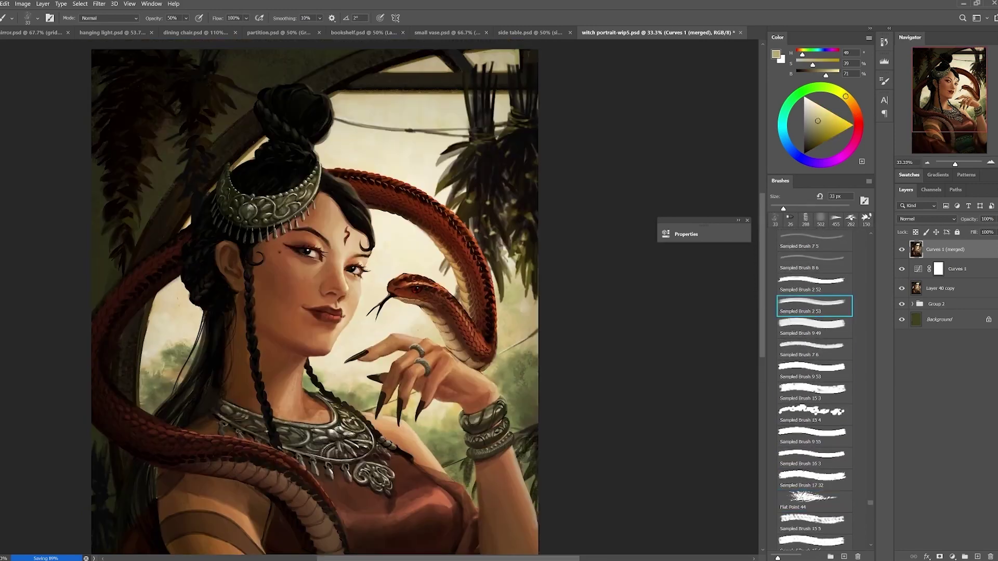
- Blend sampled pale yellow between the snake's coil and the hanging leaves using the 106 px Hard Elliptical 106 1 brush
left_click(506, 278, "alt")
scroll(829, 283, "down", 5)
left_click(830, 309)
left_click(528, 291, "alt")
key("comma")
key("comma")
key("comma")
key("comma")
key("comma")
key("comma")
key("comma")
key("comma")
key("comma")
key("comma")
left_click(503, 291, "alt")
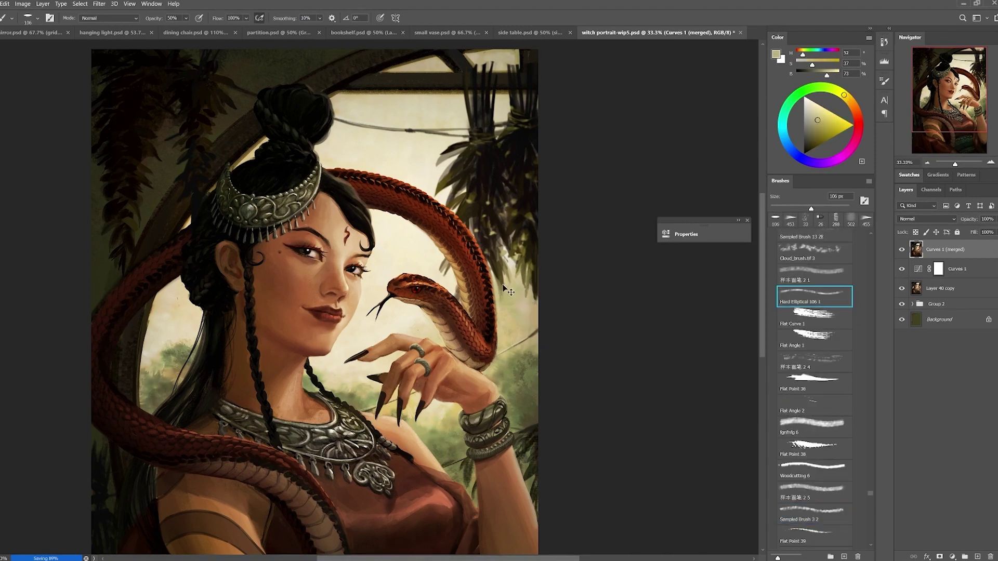
- Paint pale cream gaps along the edges of the hanging leaves with the 26 px Flat Point 44 brush at 50% opacity
left_click_drag(447, 169, 483, 281)
scroll(803, 288, "up", 3)
key("period")
key("period")
key("period")
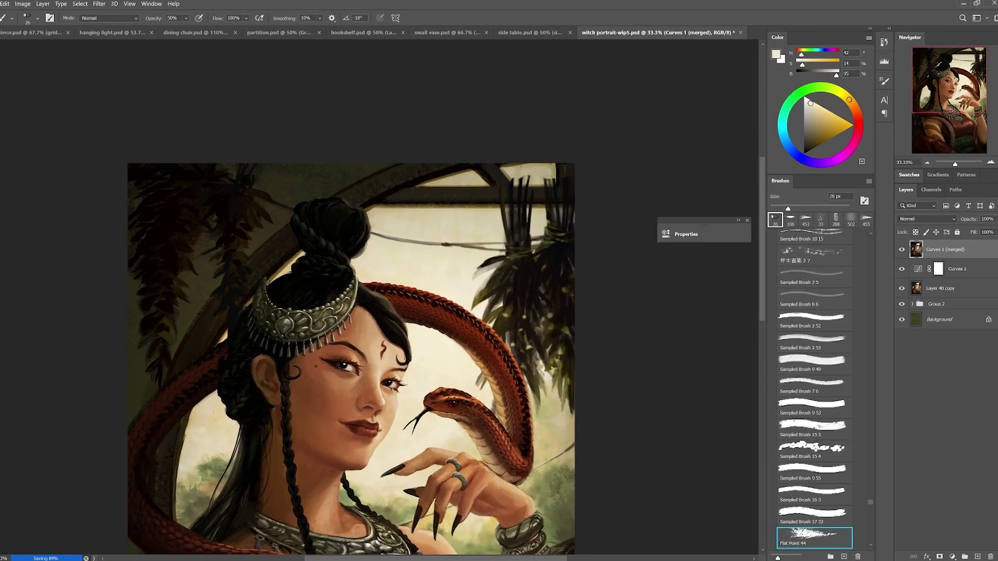
left_click(511, 270, "alt")
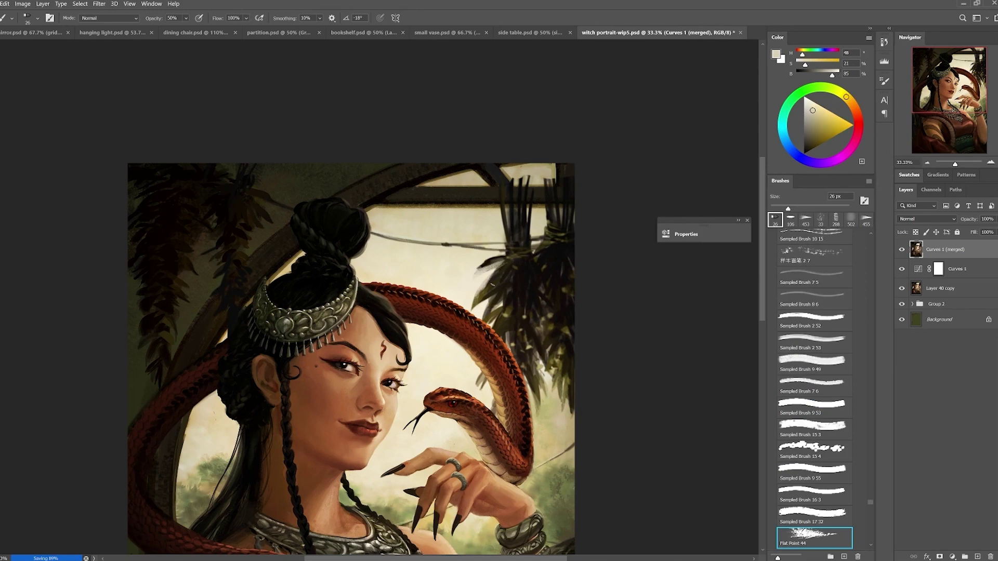
left_click(378, 210, "alt")
- Add near-black leaf tips to the foliage beside the window arch with the 15 px Flat Point 44 brush at 100% opacity
left_click_drag(281, 266, 398, 203)
left_click(346, 276, "alt")
key("bracketleft")
left_click(347, 229, "alt")
key("0")
left_click(278, 225, "alt")
left_click(346, 223, "alt")
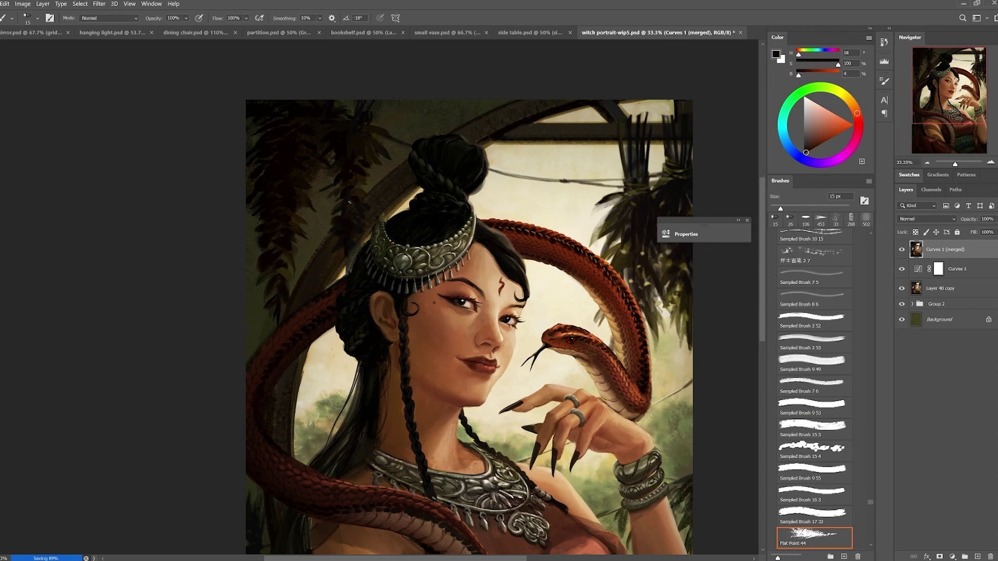
- Fill out the dark hanging foliage in the picture's upper left with sampled dark brown and the brush enlarged to 40 px
key("bracketright")
key("bracketright")
key("bracketright")
left_click(301, 123, "alt")
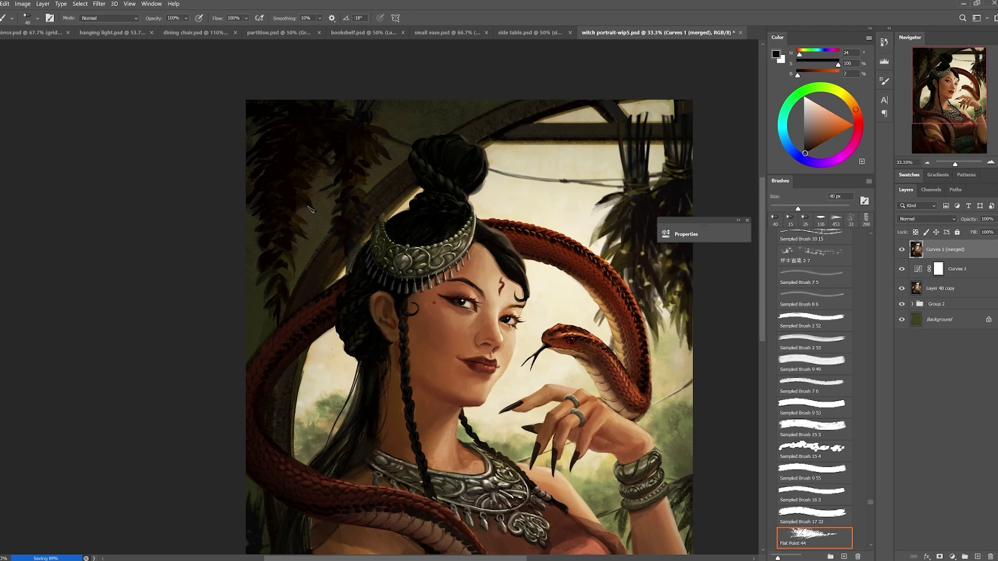
left_click(275, 245, "alt")
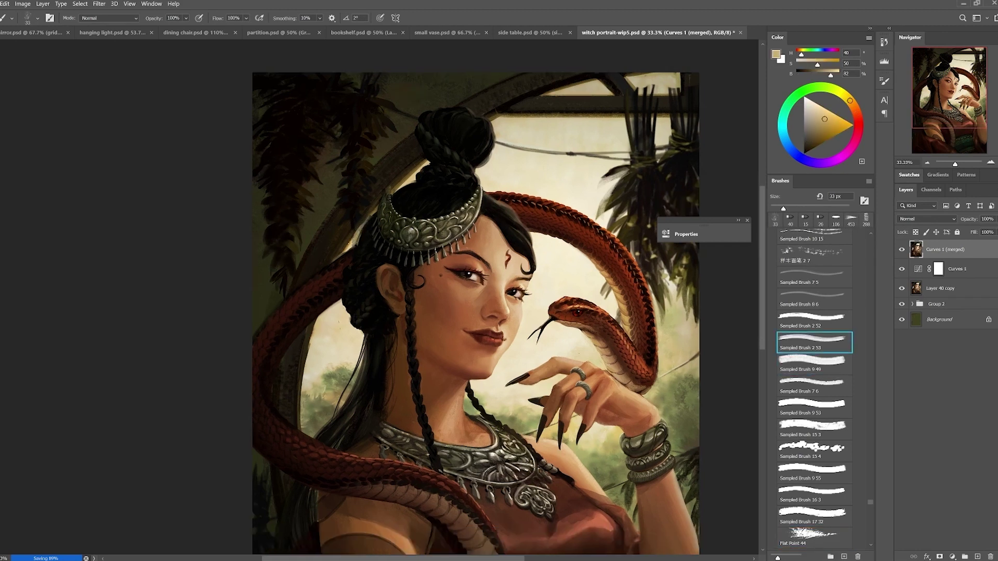
- Touch up the upper-left foliage and window arch with sampled near-black and pale cream using the 70 px Sampled Brush 2 53
left_click(371, 203, "alt")
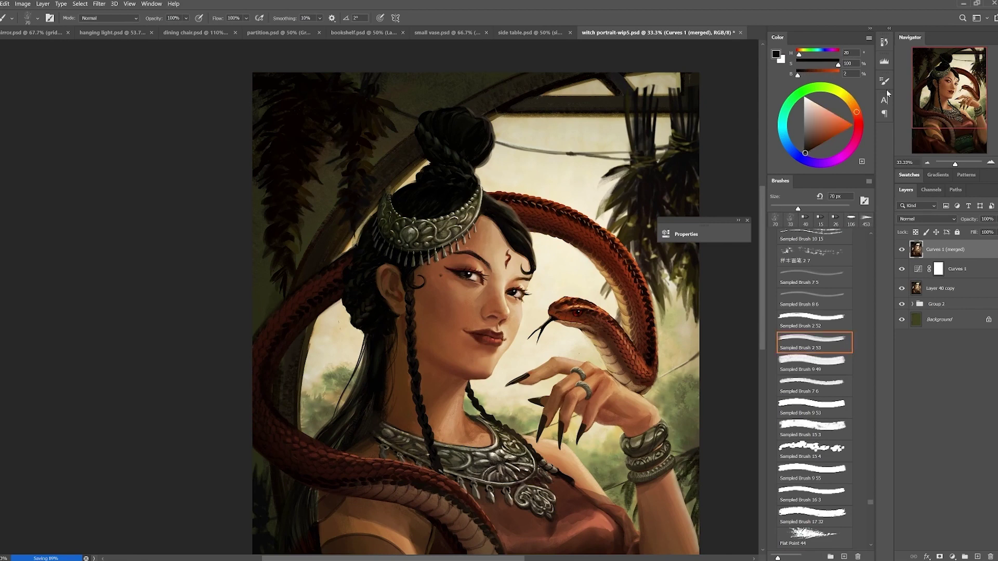
left_click_drag(467, 312, 501, 273)
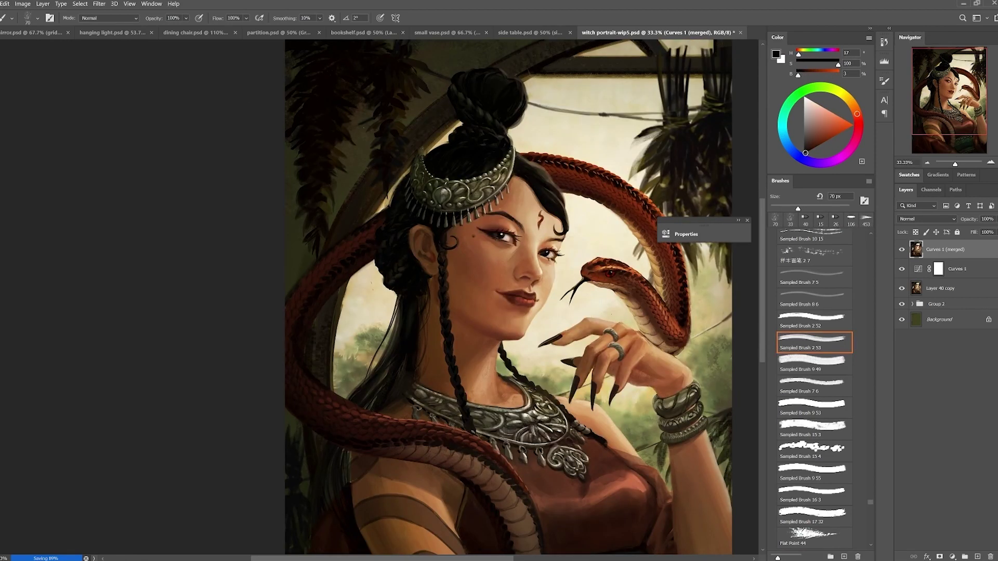
left_click(377, 133, "alt")
left_click_drag(377, 133, 375, 66)
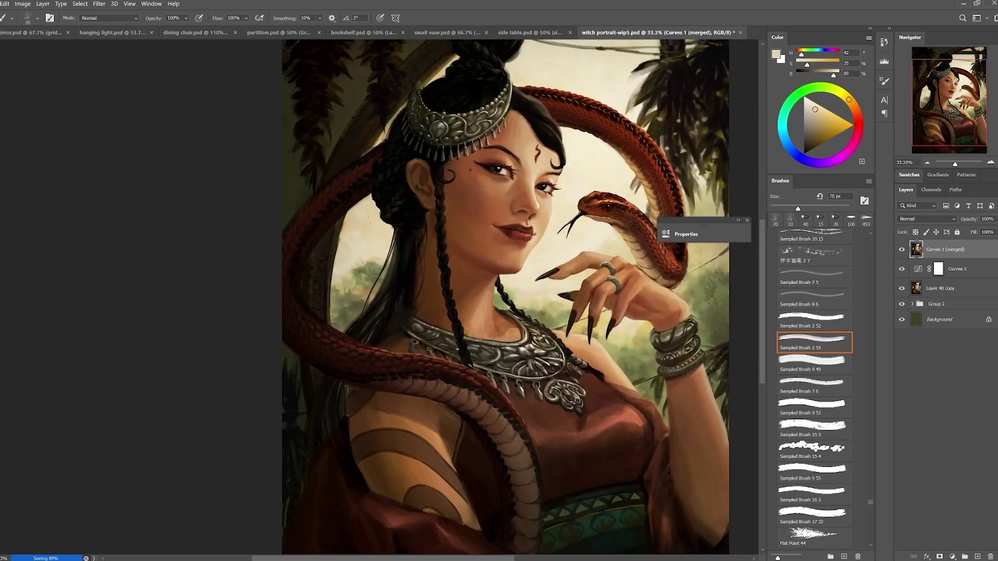
left_click_drag(468, 312, 480, 260)
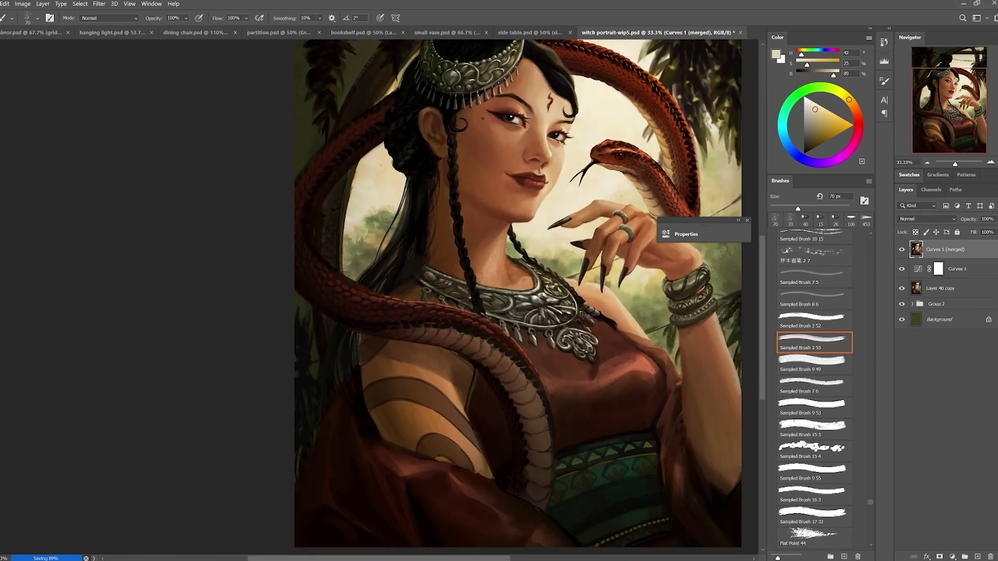
- Refine the bright background around the head and hanging leaves with sampled dark brown and pale cream
key("ctrl+plus")
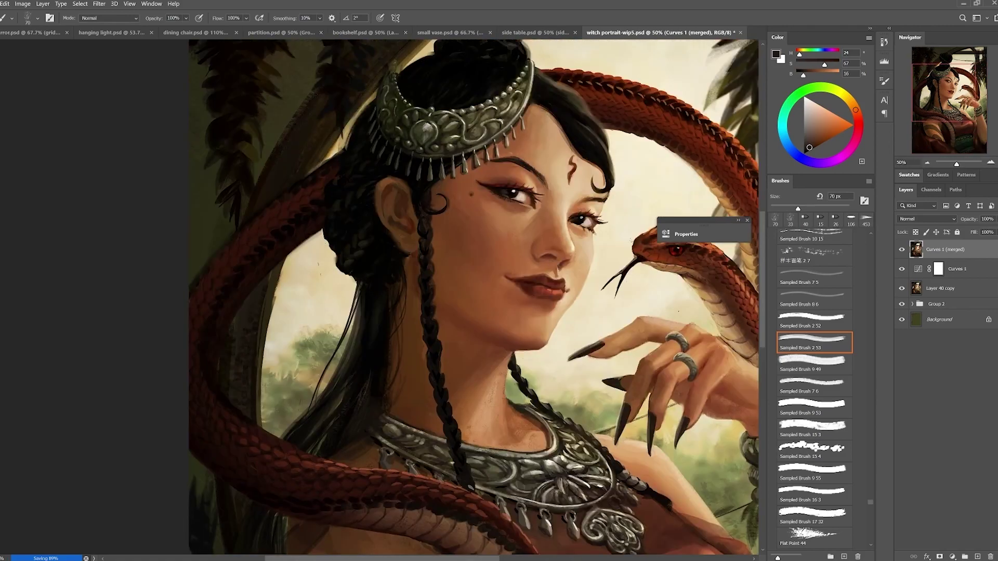
key("Escape")
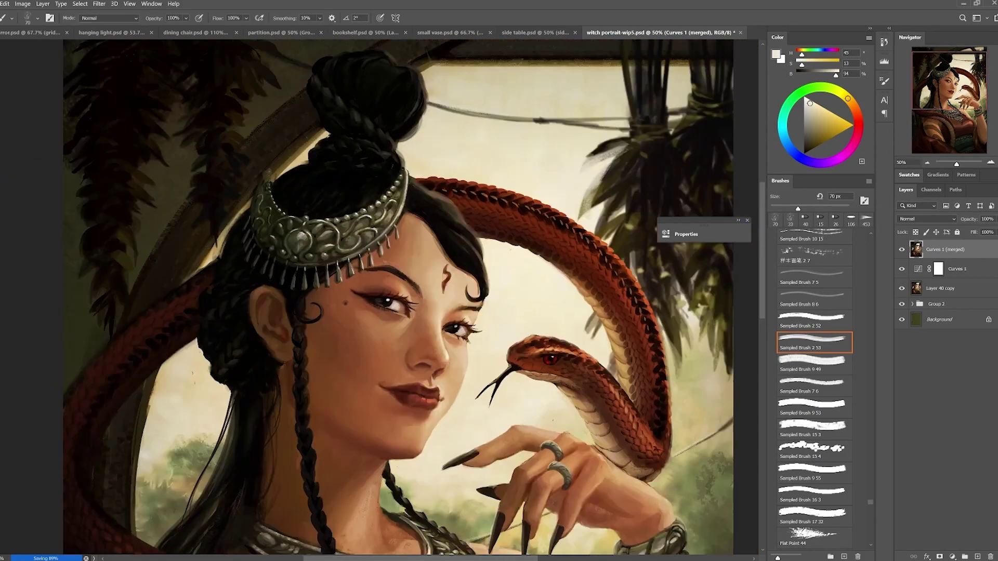
key("ctrl+0")
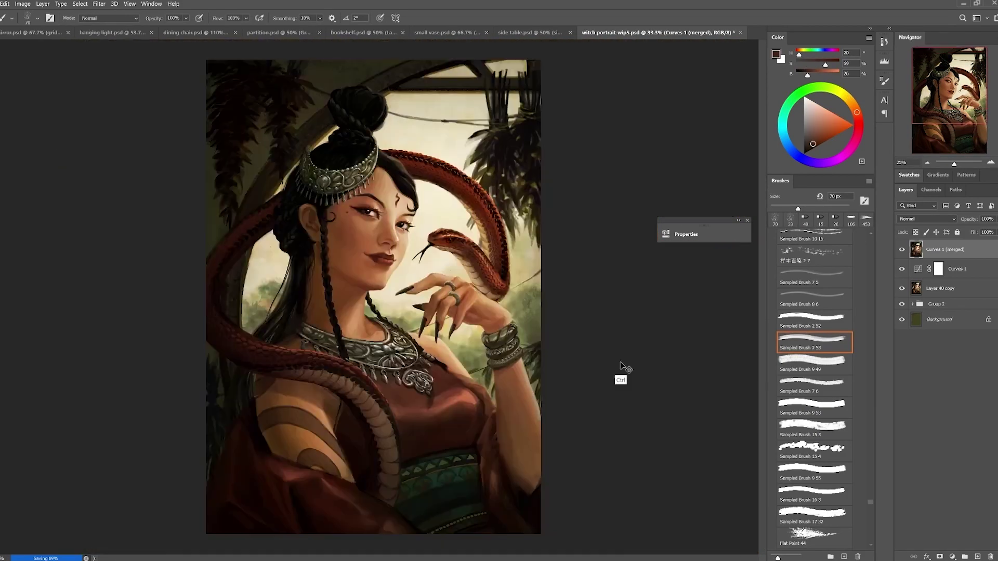
left_click_drag(623, 368, 390, 296)
left_click(385, 251, "alt")
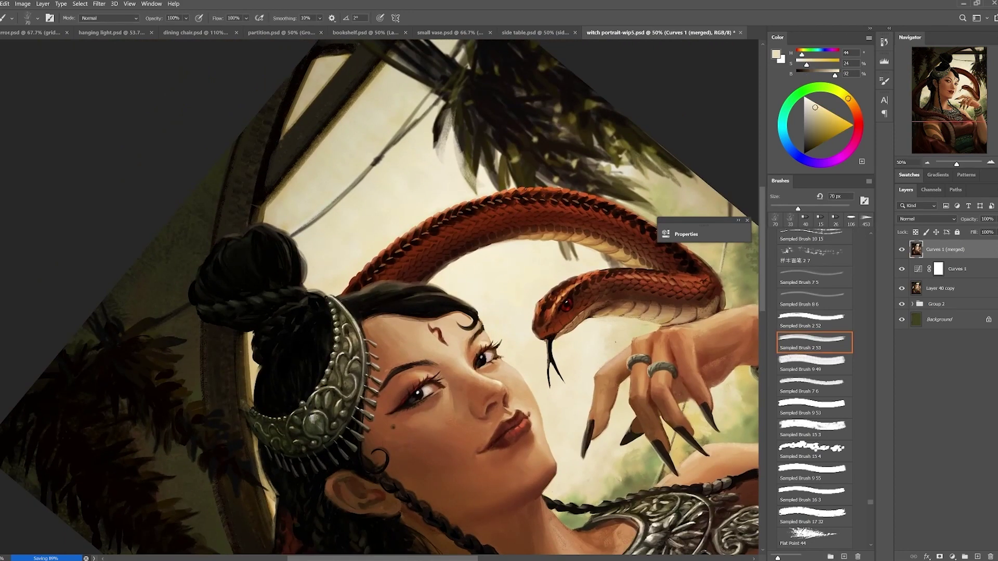
- Touch up the edges between hair, face and crown with sampled brown tones and the brush reduced to 40 px
left_click(347, 295, "alt")
key("bracketleft")
key("bracketleft")
key("bracketleft")
key("Escape")
left_click(418, 341, "alt")
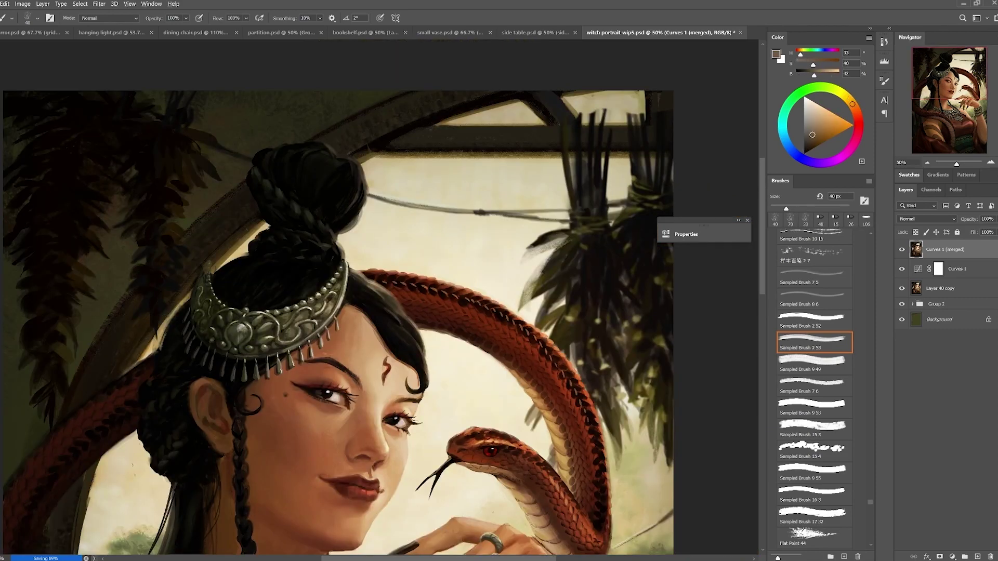
left_click_drag(419, 341, 452, 350)
- Clean up the outline and braid shapes of the hair bun with sampled near-black
left_click(362, 239, "alt")
left_click_drag(362, 239, 376, 158)
left_click(444, 285, "alt")
left_click_drag(466, 312, 338, 314)
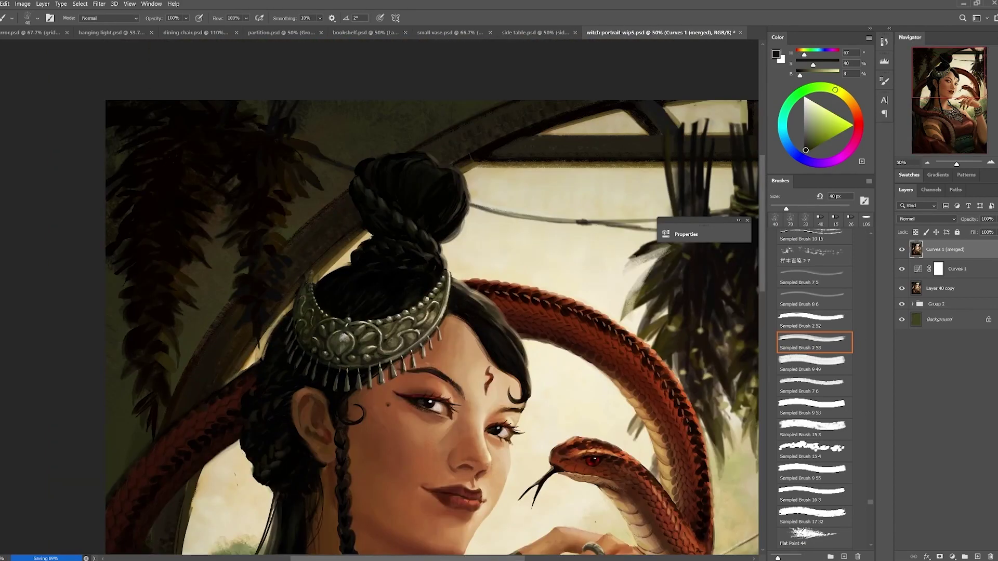
left_click(338, 313, "alt")
- Paint sampled pale yellow accents along the crown's upper tip with the 18 px Flat Point 38 brush
left_click(318, 272, "alt")
key("comma")
key("comma")
key("comma")
key("comma")
key("comma")
key("comma")
key("comma")
key("comma")
key("comma")
key("comma")
key("comma")
key("comma")
key("comma")
key("comma")
key("comma")
key("comma")
key("comma")
key("comma")
key("comma")
key("comma")
key("comma")
key("comma")
key("comma")
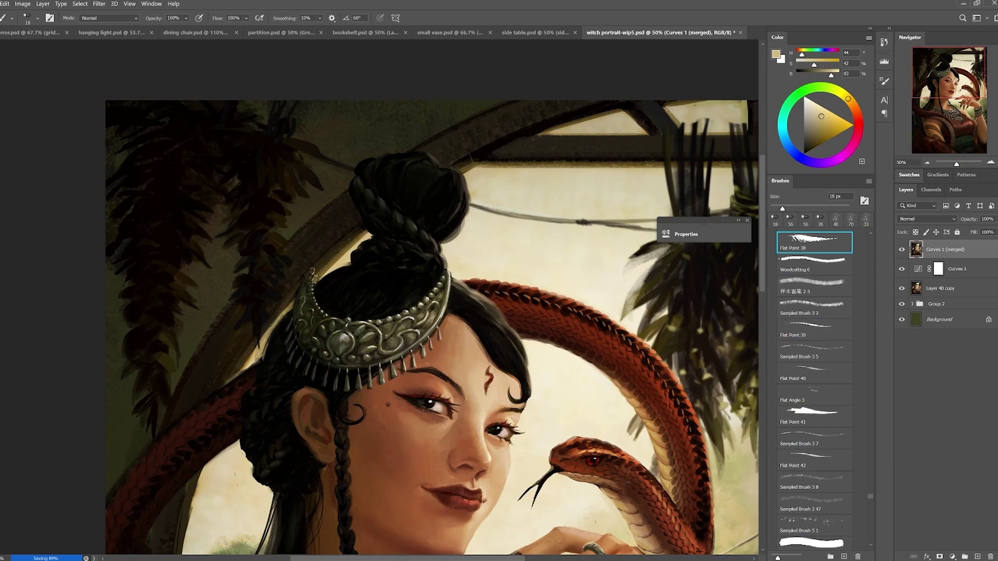
left_click_drag(307, 273, 289, 302)
- Add faint pale yellow highlights to the crown and hair bun at 40% opacity
key("4")
left_click_drag(421, 274, 501, 130)
left_click_drag(412, 300, 388, 364)
left_click_drag(479, 230, 461, 303)
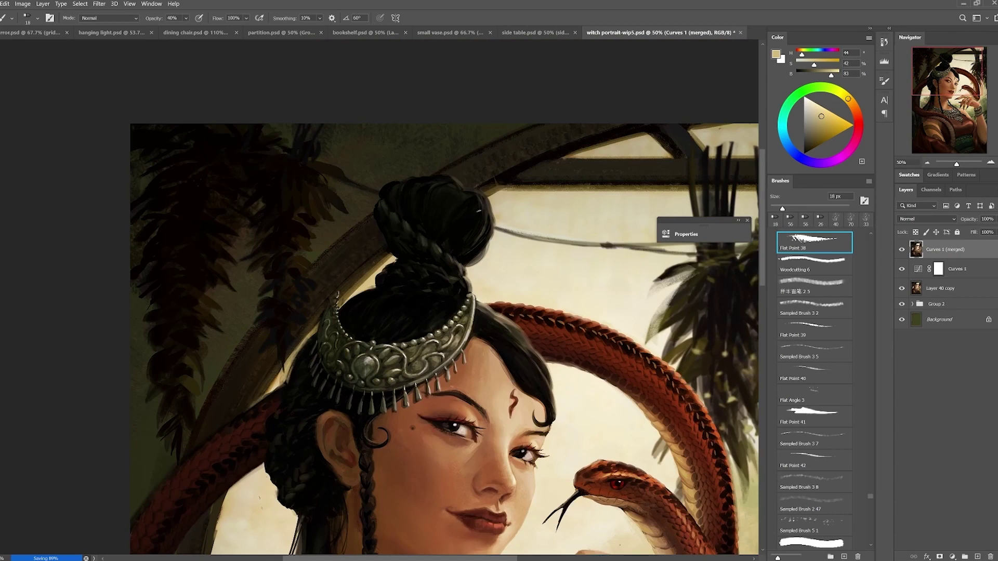
left_click_drag(481, 207, 556, 62)
left_click_drag(519, 312, 478, 208)
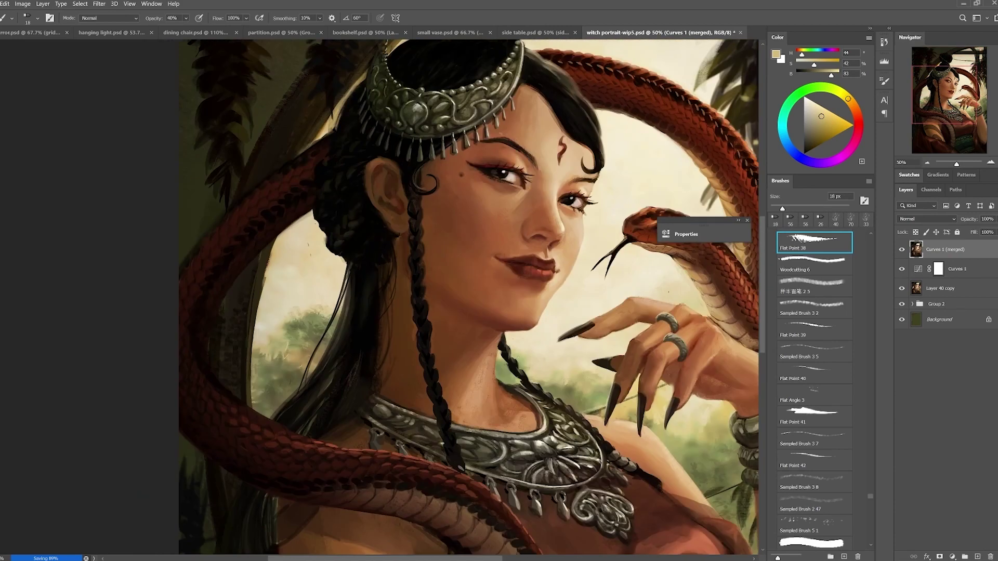
- Blend sampled reddish brown into the lower robe and dress folds with the Flat Point 38 brush enlarged to 35 px
key("ctrl+minus")
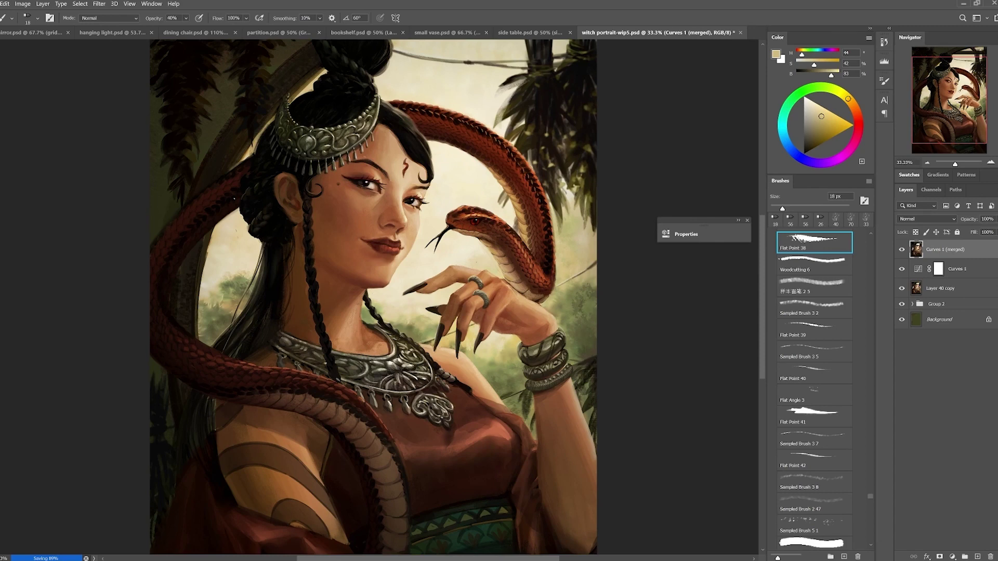
left_click_drag(375, 311, 382, 227)
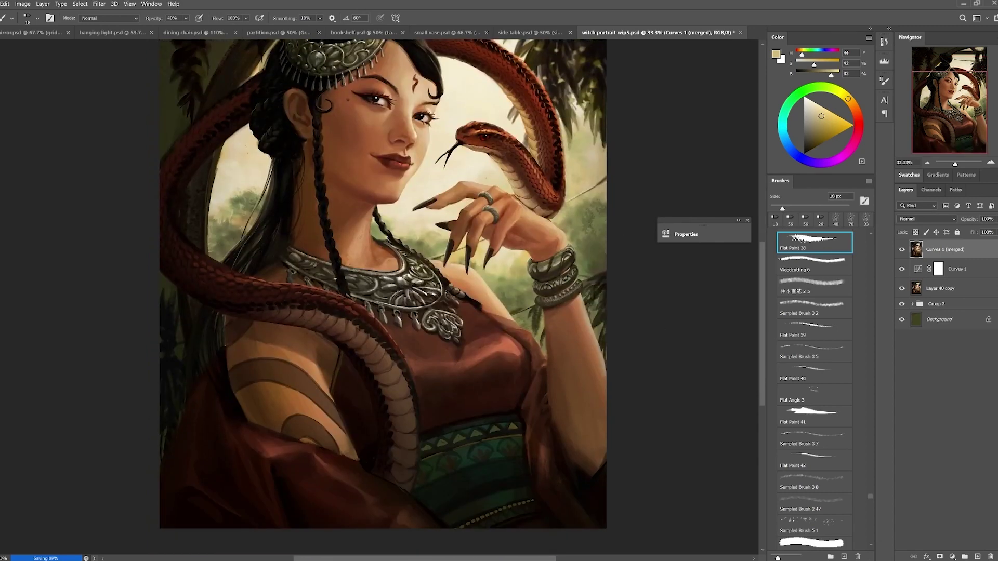
key("bracketright")
key("bracketright")
left_click_drag(545, 359, 551, 331)
left_click(549, 329, "alt")
scroll(549, 328, "left", 5)
scroll(549, 328, "up", 1)
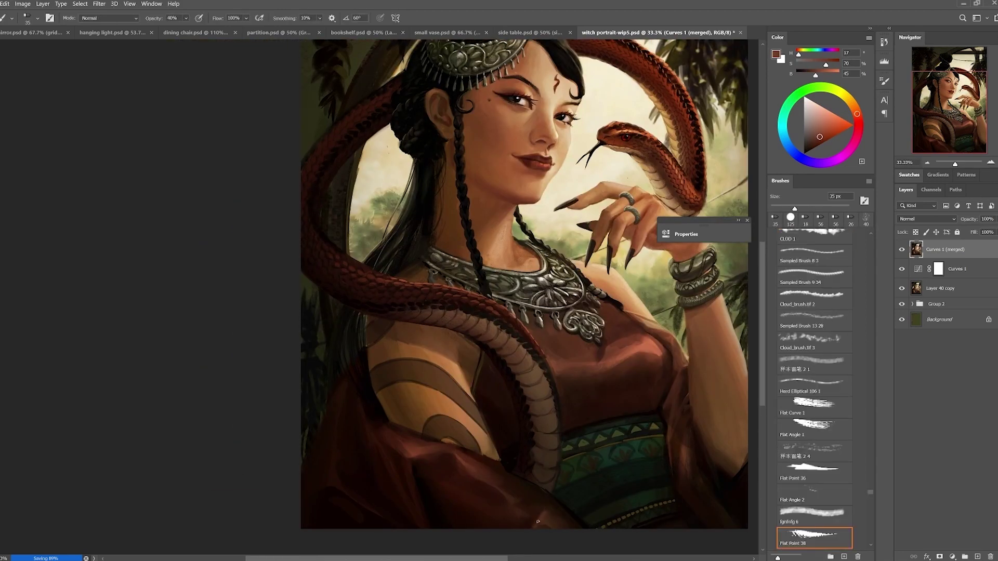
- Soften the snake coil's edge against the window with sampled pale yellow, olive and dark brown at 40% opacity
scroll(432, 190, "up", 5)
scroll(432, 190, "left", 1)
left_click(432, 190, "alt")
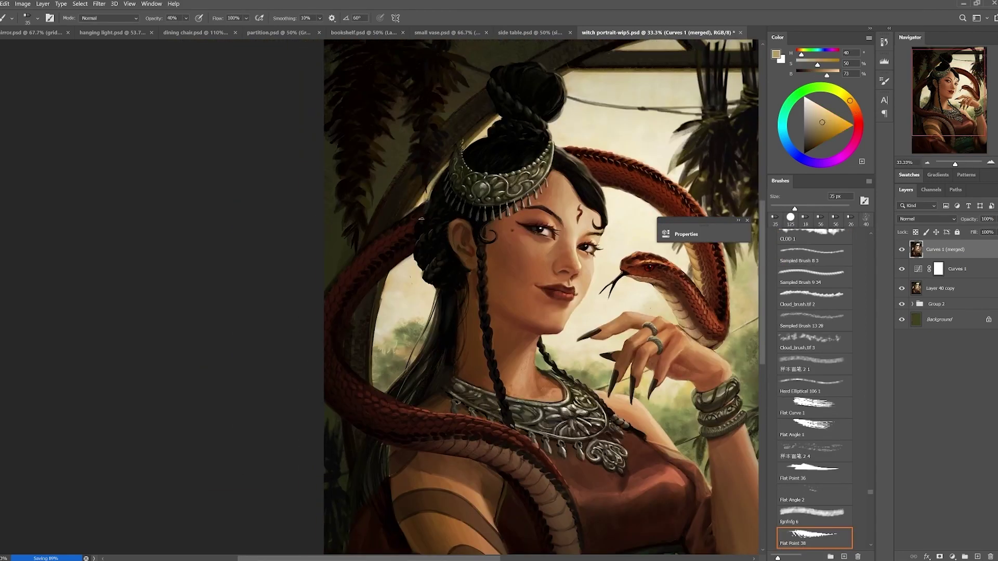
scroll(468, 285, "down", 2)
scroll(468, 284, "left", 1)
left_click(435, 314, "alt")
scroll(415, 307, "left", 2)
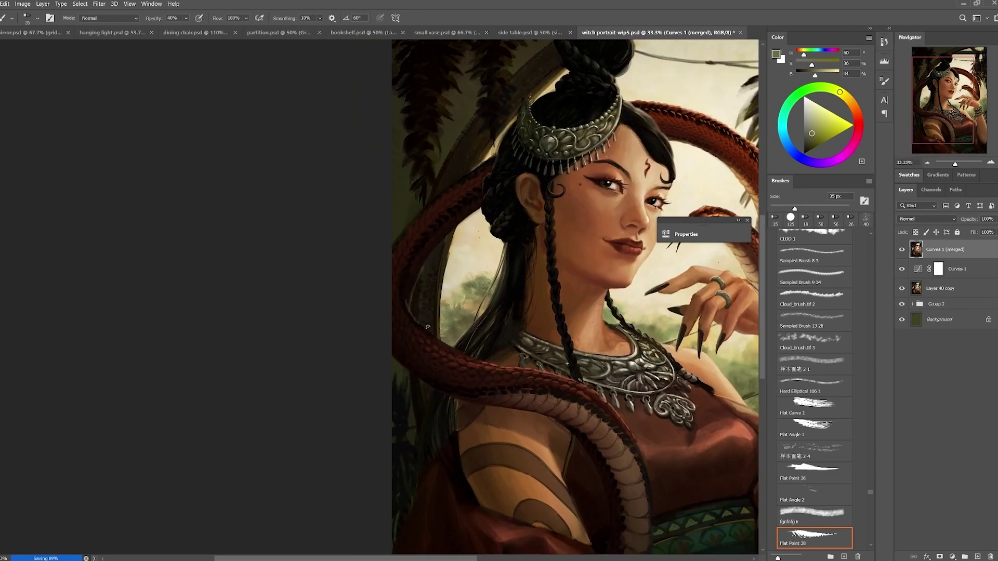
scroll(395, 333, "up", 3)
scroll(395, 333, "right", 1)
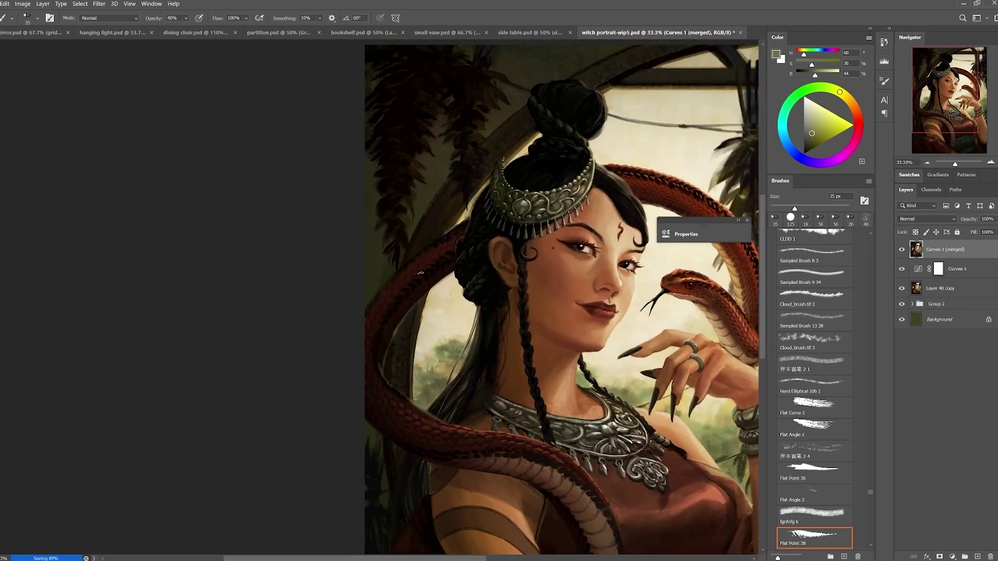
scroll(380, 295, "down", 2)
key("ctrl+minus")
left_click(217, 289, "alt")
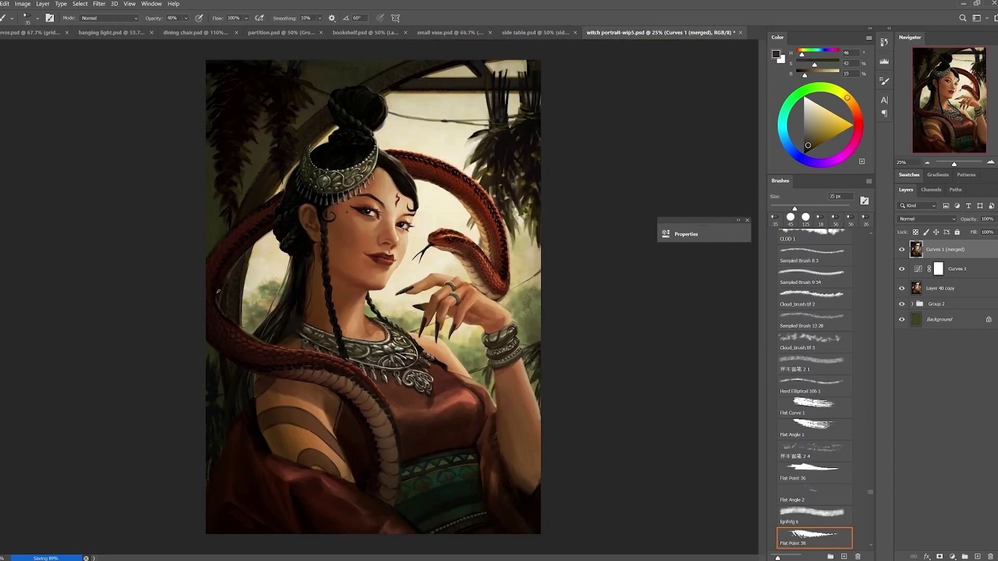
- Refine the snake coil and the background beside it with sampled tones using the 35 px Flat Curve 1 brush at 100% opacity
key("ctrl+plus")
scroll(383, 276, "left", 1)
left_click(383, 275, "alt")
key("0")
left_click(383, 275, "alt")
key("[")
left_click(380, 291, "alt")
scroll(357, 307, "up", 2)
scroll(356, 307, "right", 1)
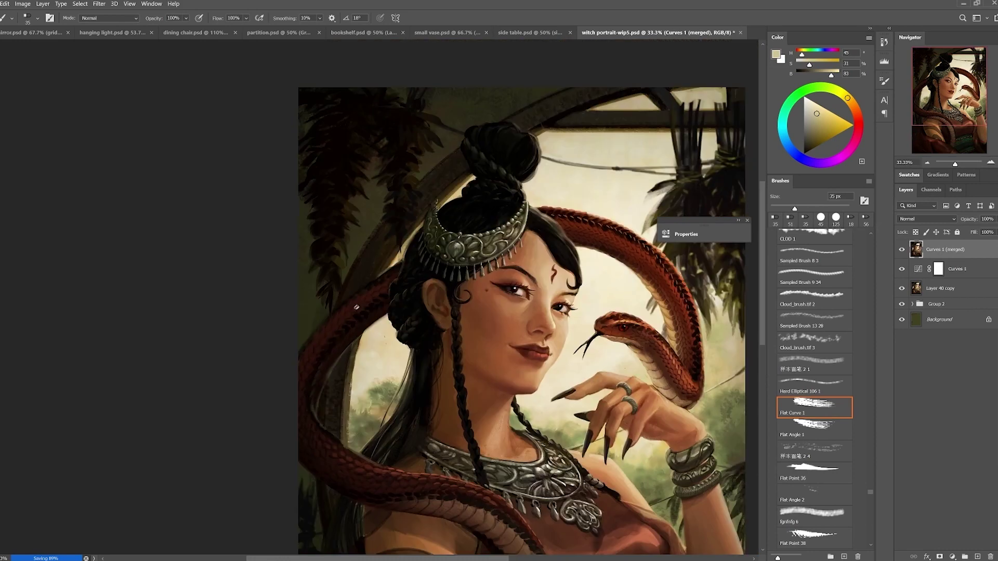
left_click(375, 274, "alt")
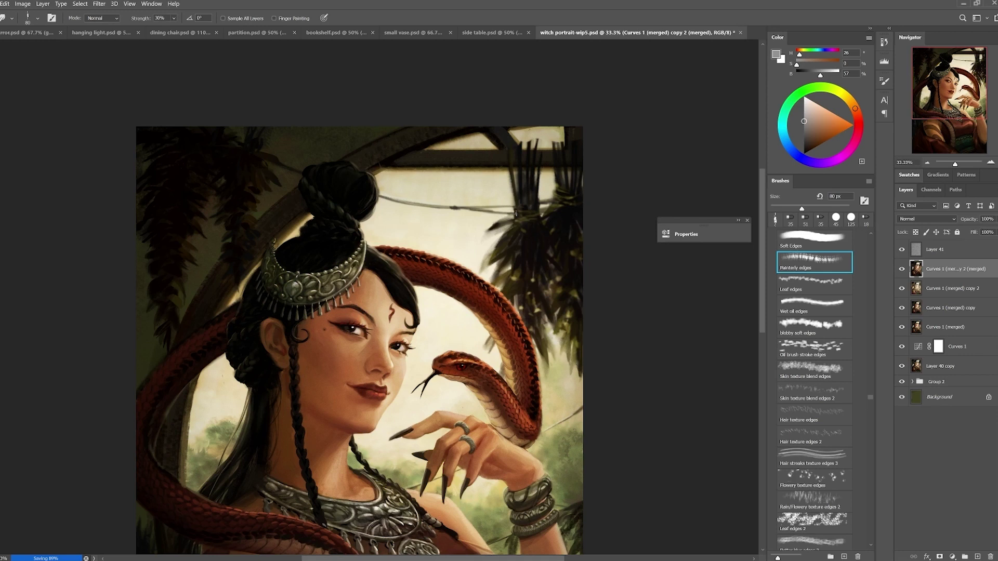
- Smudge hard edges around the snake coil, window frame and robe at 30% strength with Painterly edges and the 45 px Blobby soft edges brush
left_click_drag(193, 388, 192, 431)
key("period")
key("period")
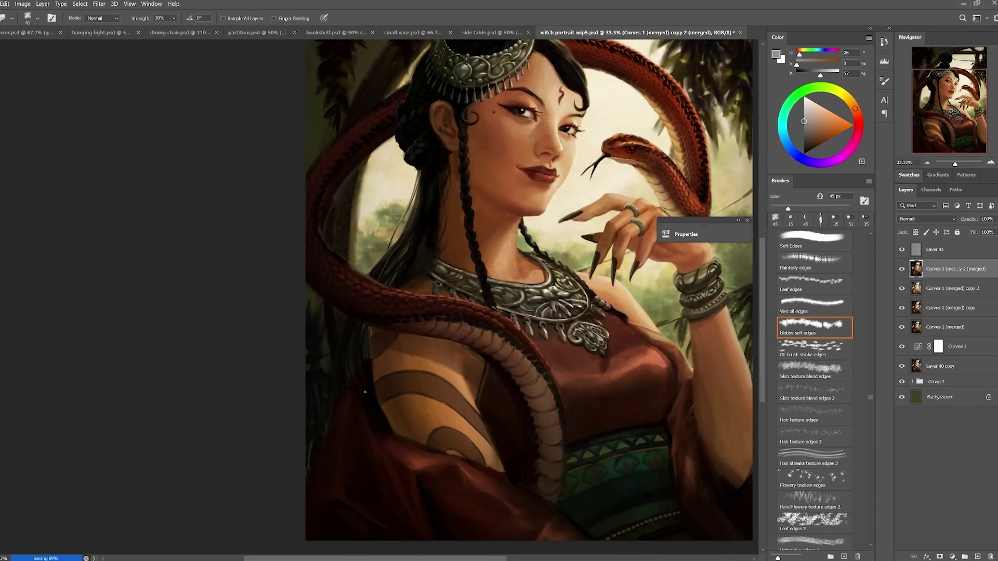
key("ctrl+minus")
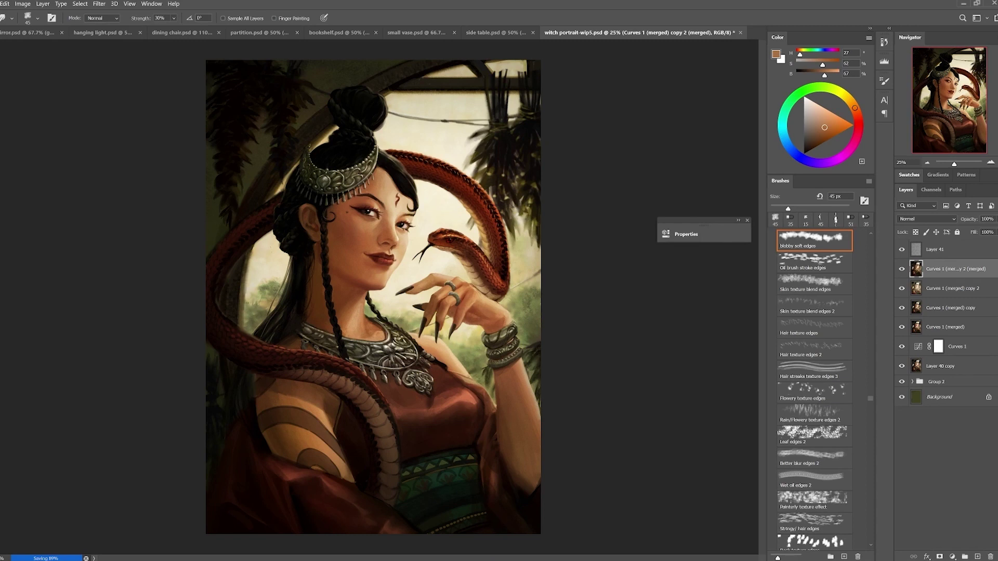
- Touch up the pale background beside the hair and neck with sampled light tones and the 35 px Flat Curve 1 brush
key("b")
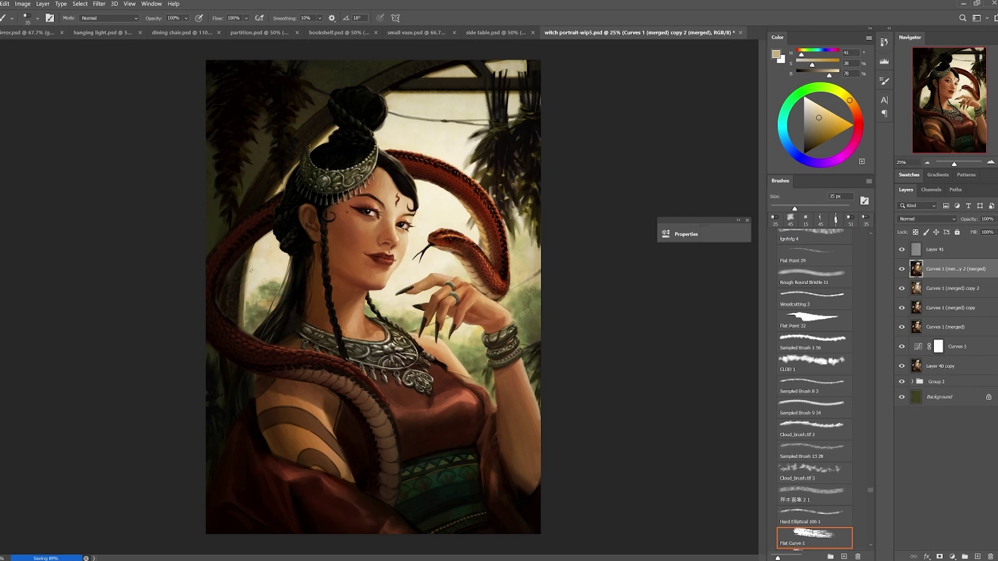
left_click(248, 276, "alt")
left_click(366, 301, "alt")
key("ctrl+z")
key("ctrl+shift+z")
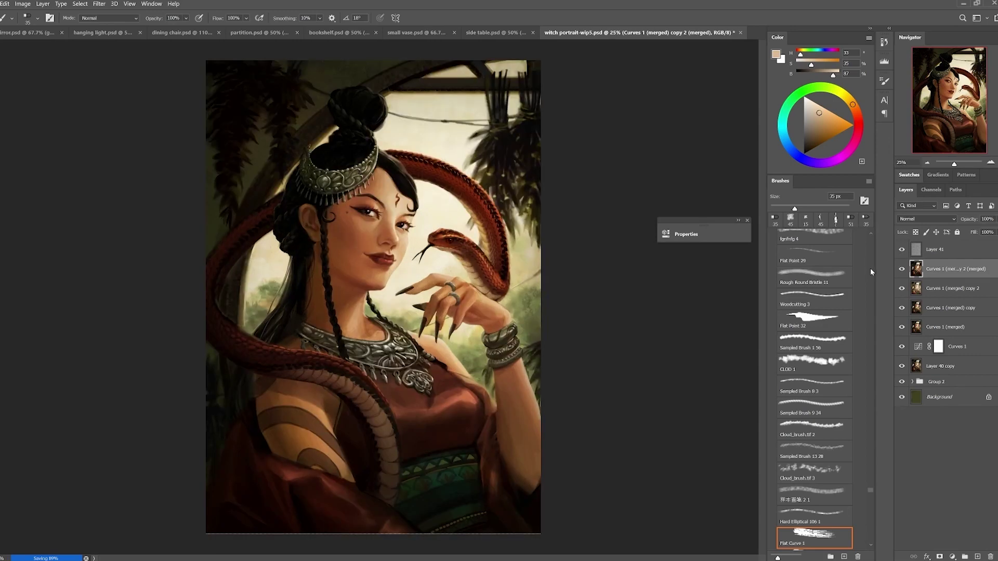
- Darken the lower dress and bottom corner with sampled near-black using the 200 px soft highlight brush at 33% opacity
left_click(479, 474, "alt")
key("bracketright")
key("bracketright")
key("bracketright")
key("bracketright")
key("3")
key("3")
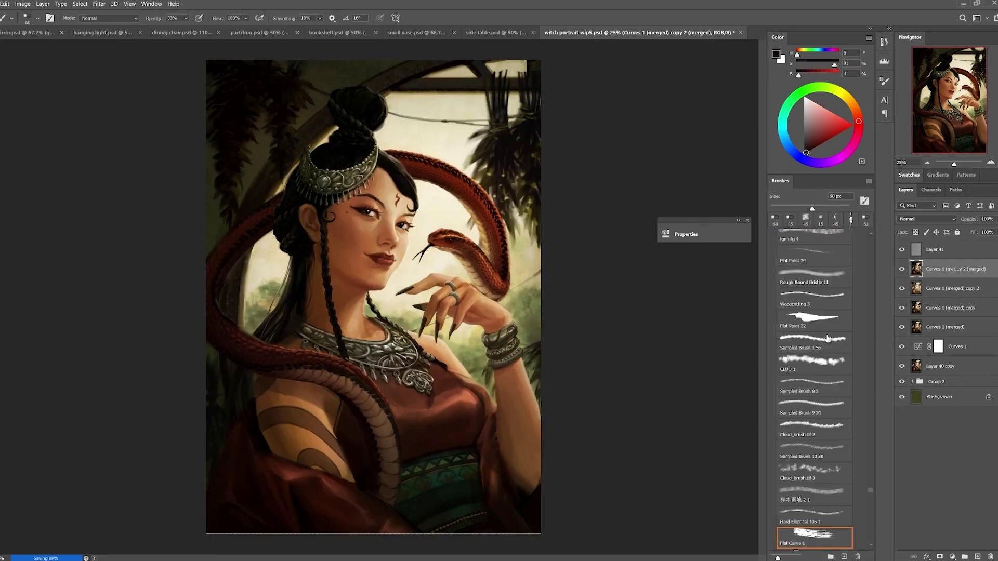
scroll(814, 364, "down", 10)
left_click(814, 311)
left_click(486, 510, "alt")
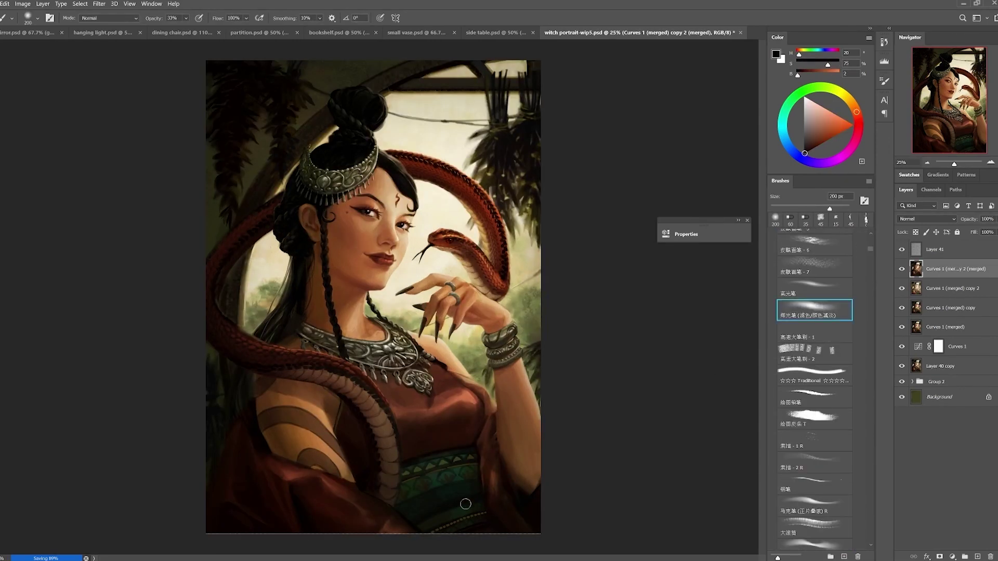
- Draw dark brown snake-scale lines inside the arm's tattoo bands on a new layer with a 20 px brush at 100% opacity
left_click(247, 431, "alt")
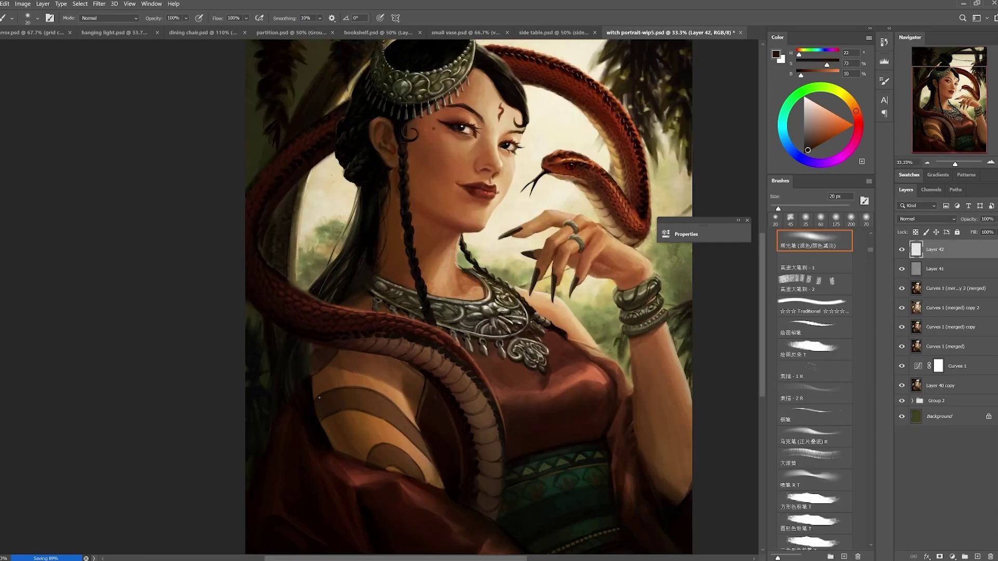
scroll(314, 413, "up", 1)
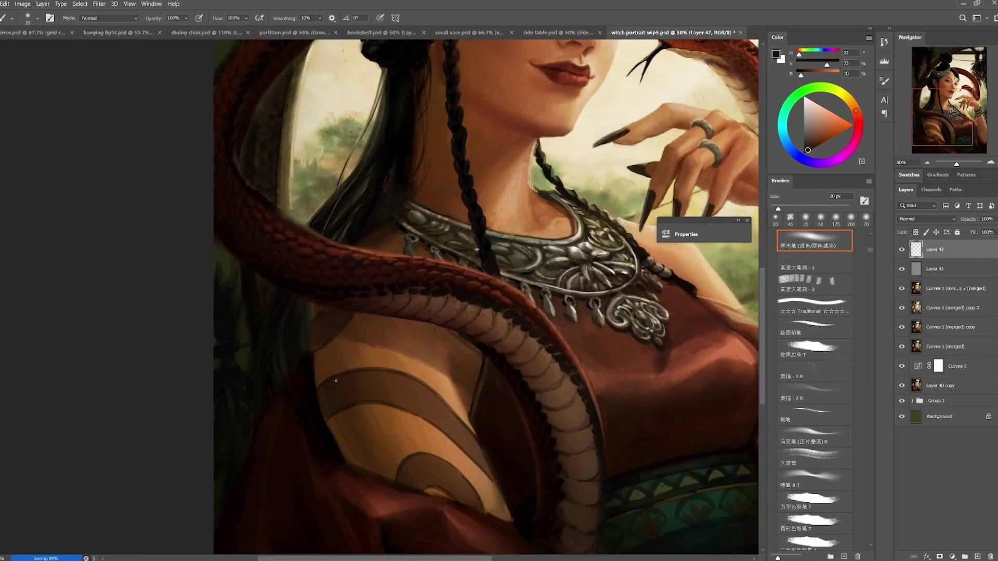
left_click_drag(406, 385, 453, 416)
left_click_drag(455, 429, 471, 448)
left_click_drag(406, 430, 441, 380)
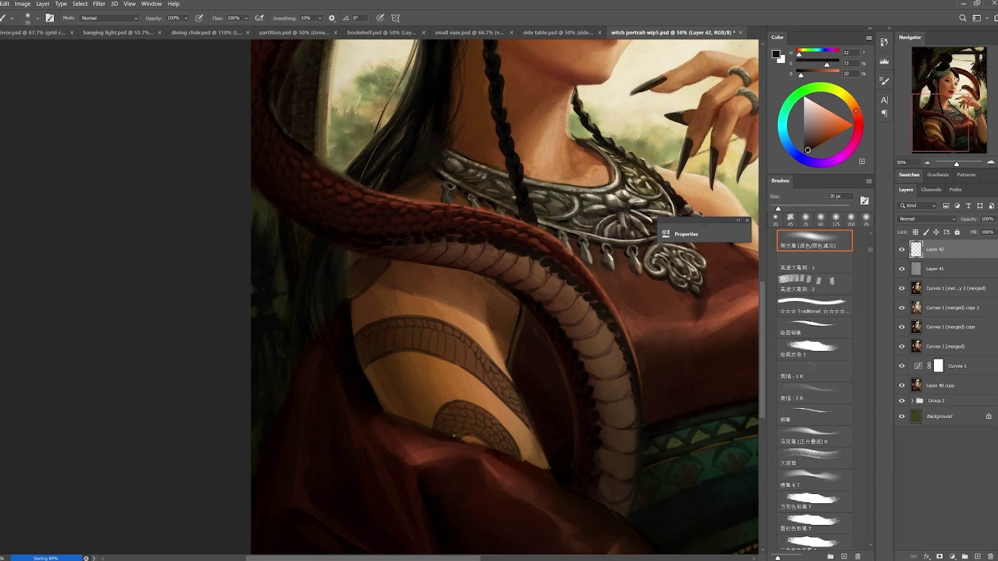
- Draw floral line tattoos on the shoulder and beside the lower arm band with sampled near-black
left_click(357, 261, "alt")
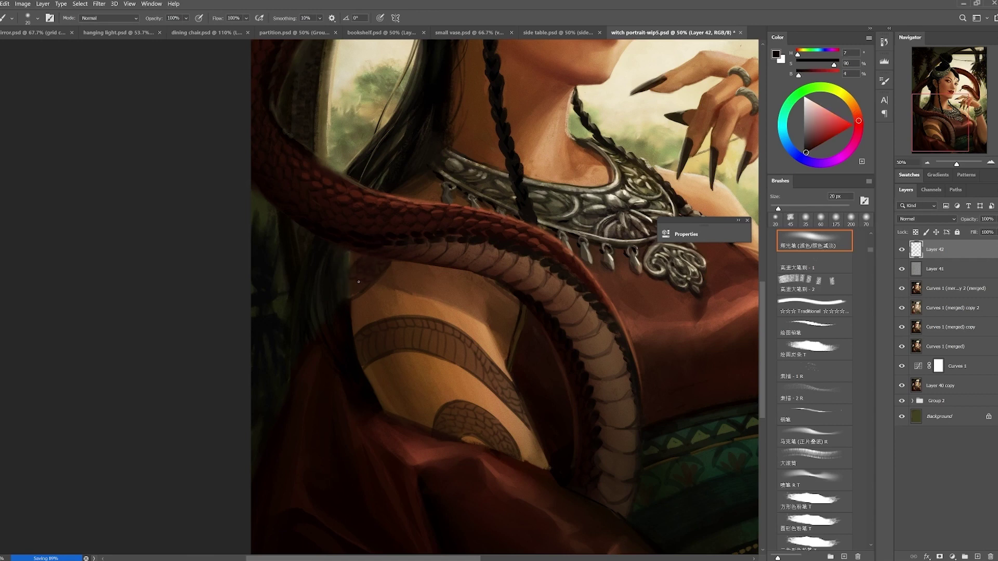
key("ctrl+minus")
key("ctrl+minus")
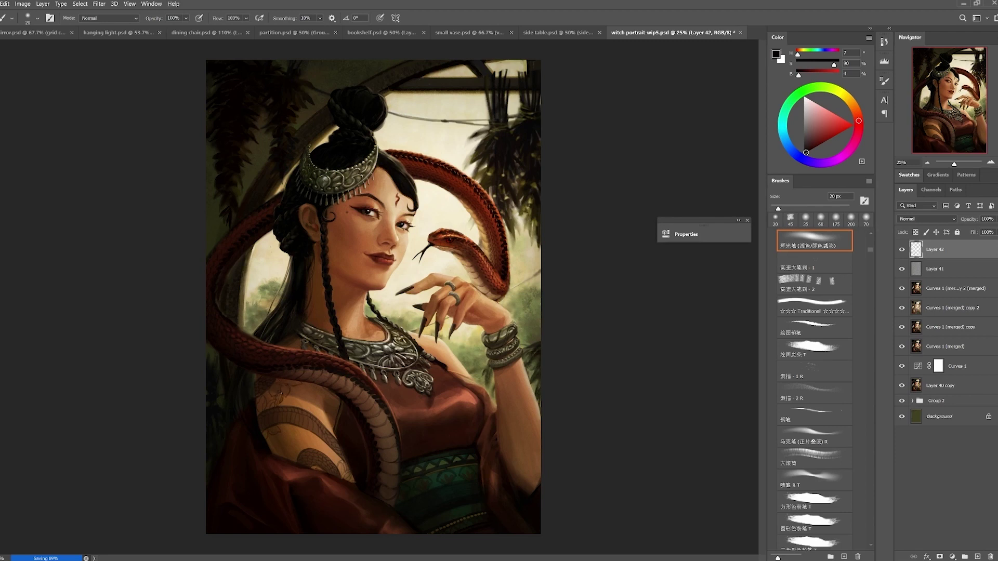
- Refine and darken the petals of the floral shoulder tattoo with sampled dark browns and the 20 px brush
key("ctrl+plus")
left_click_drag(204, 490, 323, 363)
left_click(322, 362, "alt")
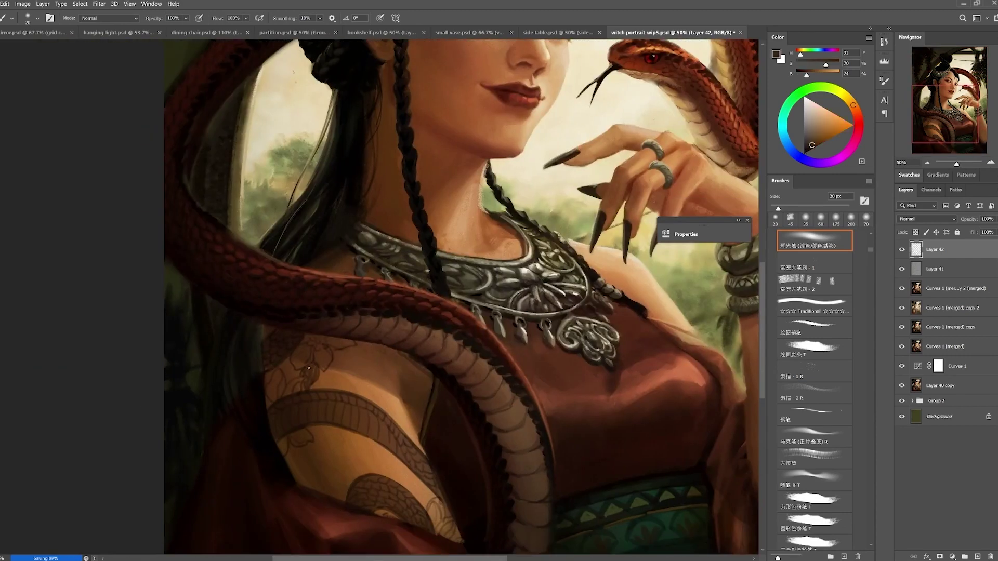
left_click(291, 381, "alt")
left_click(284, 368, "alt")
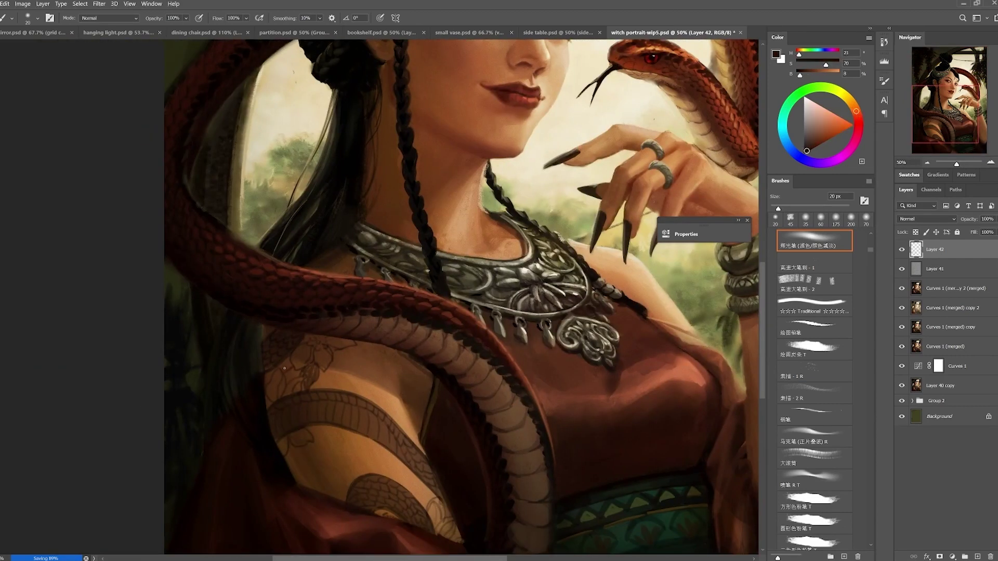
left_click_drag(313, 362, 310, 386)
scroll(351, 380, "up", 1)
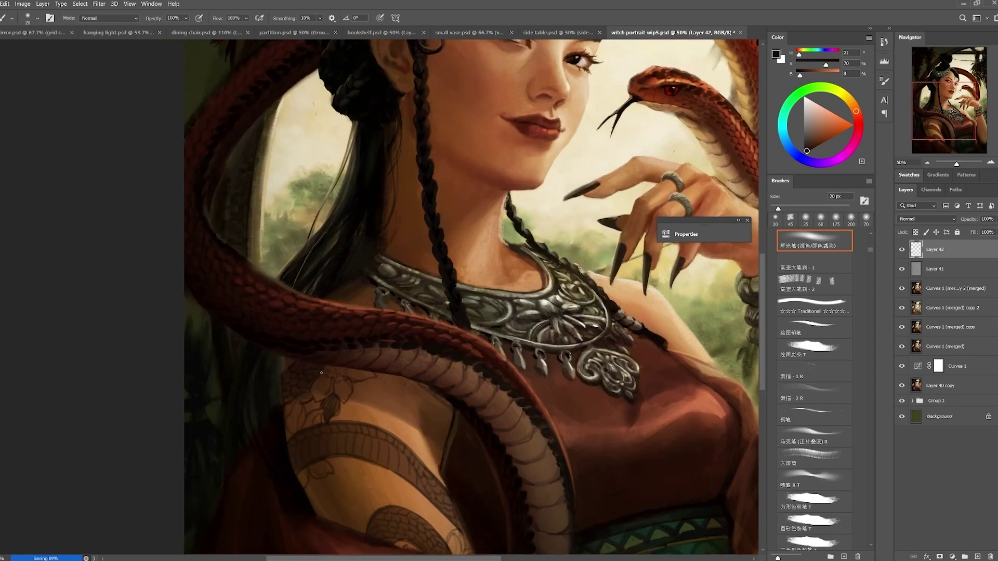
scroll(402, 330, "down", 2)
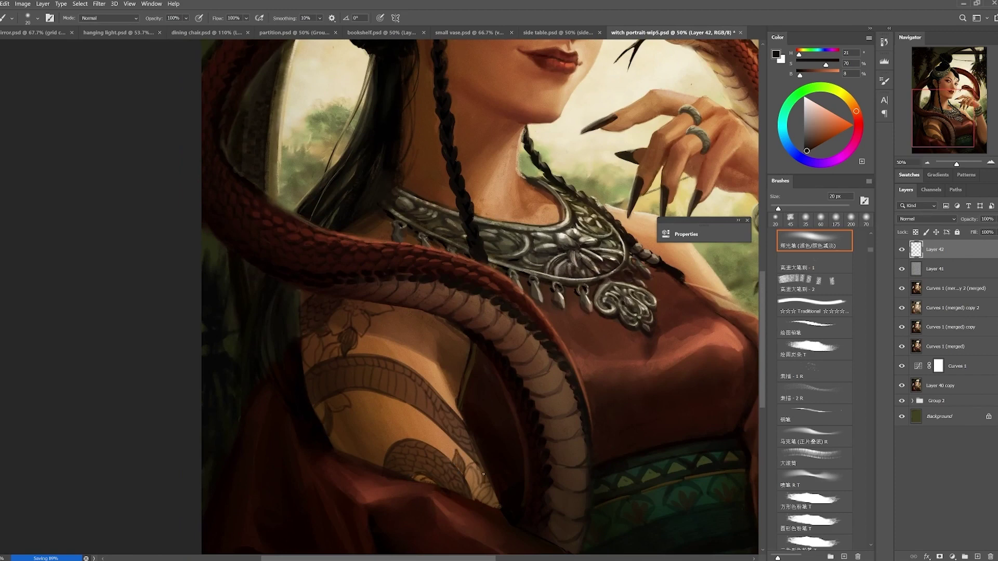
scroll(439, 487, "down", 2)
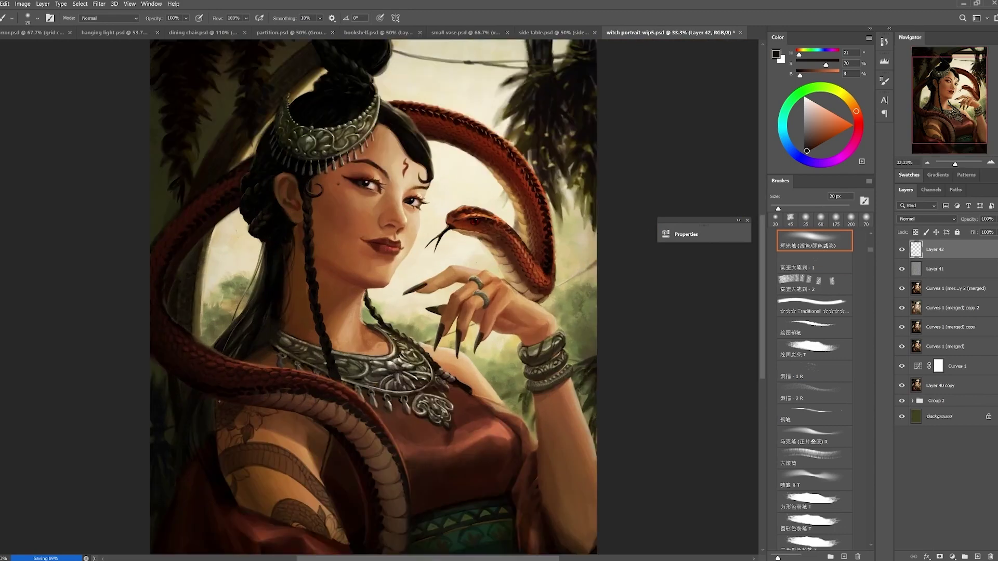
- Deepen the shadows around the tattooed shoulder and hair with sampled dark tones, enlarging the soft brush to 125 px
scroll(219, 405, "down", 2)
scroll(334, 438, "up", 3)
left_click(384, 362, "alt")
key("bracketright")
key("bracketright")
key("bracketright")
left_click(408, 354, "alt")
left_click(423, 397, "alt")
key("bracketright")
key("bracketright")
key("bracketright")
key("bracketright")
key("bracketright")
key("bracketright")
key("bracketright")
key("bracketright")
key("bracketright")
left_click_drag(346, 360, 323, 410)
left_click(323, 411, "alt")
left_click(309, 393, "alt")
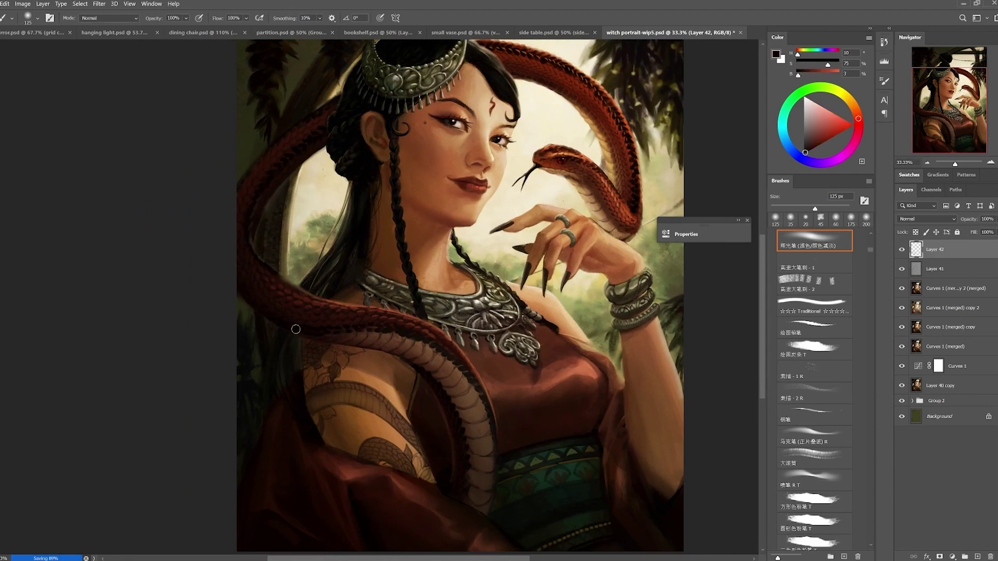
- Add fine floral tattoo lines below the upper arm band with sampled near-black and a 15 px brush
left_click(506, 300, "alt")
key("bracketleft")
key("bracketleft")
key("bracketleft")
key("bracketleft")
key("bracketleft")
key("bracketleft")
key("bracketleft")
key("bracketleft")
key("bracketleft")
key("bracketleft")
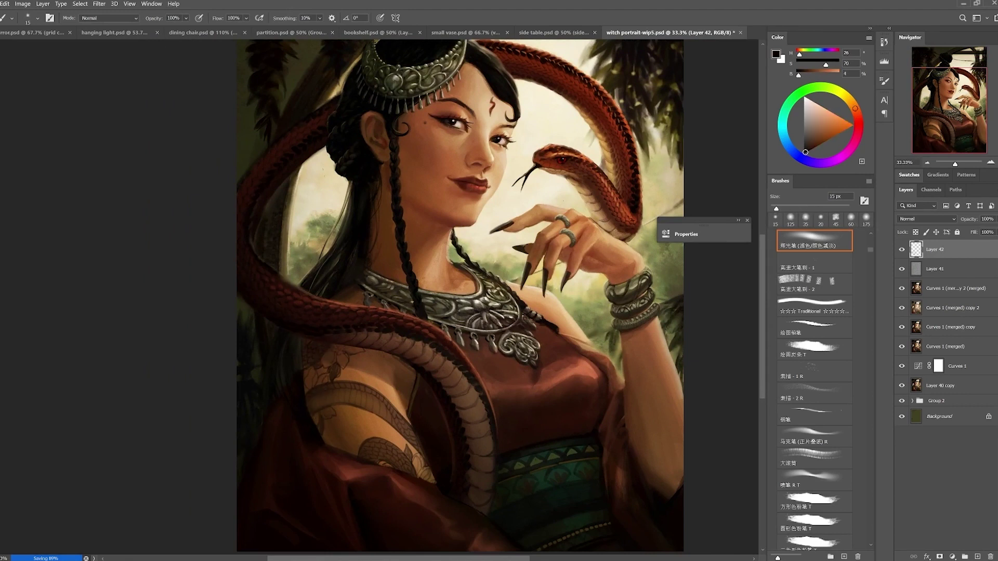
left_click_drag(347, 402, 399, 329)
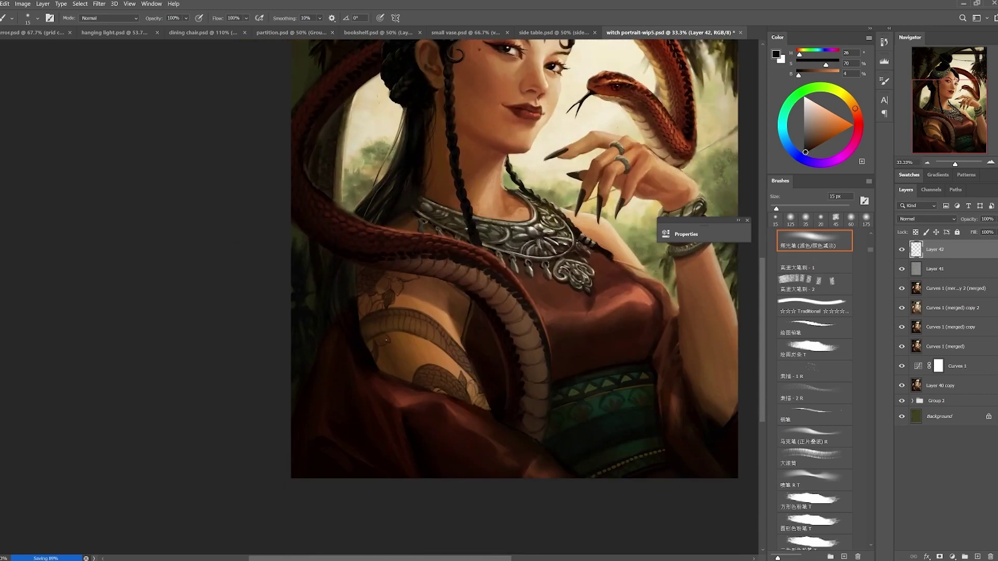
- Shade the outer edge of the upper arm tattoo band with a sampled brown and a 45 px brush
left_click(376, 327, "alt")
key("bracketright")
key("bracketright")
key("bracketright")
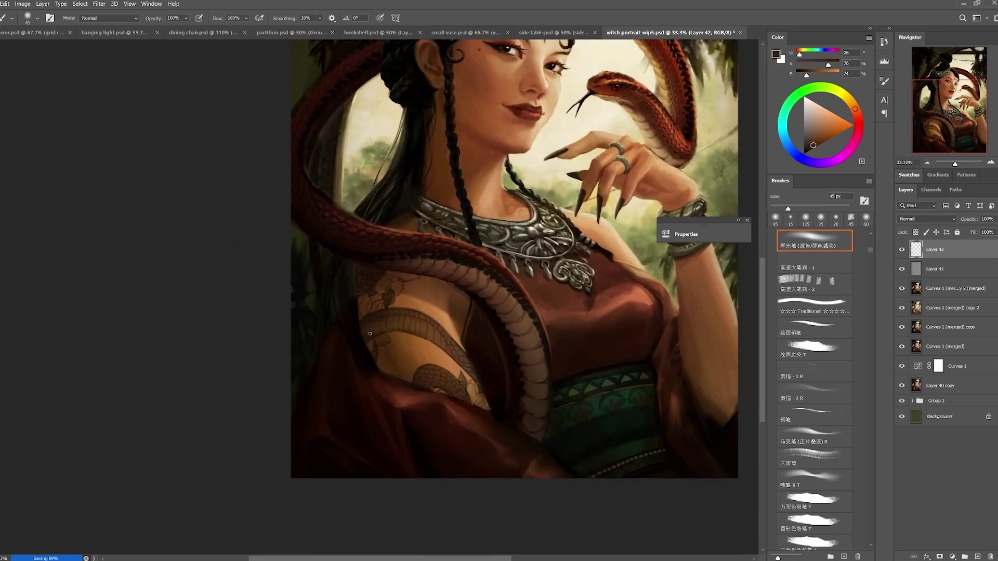